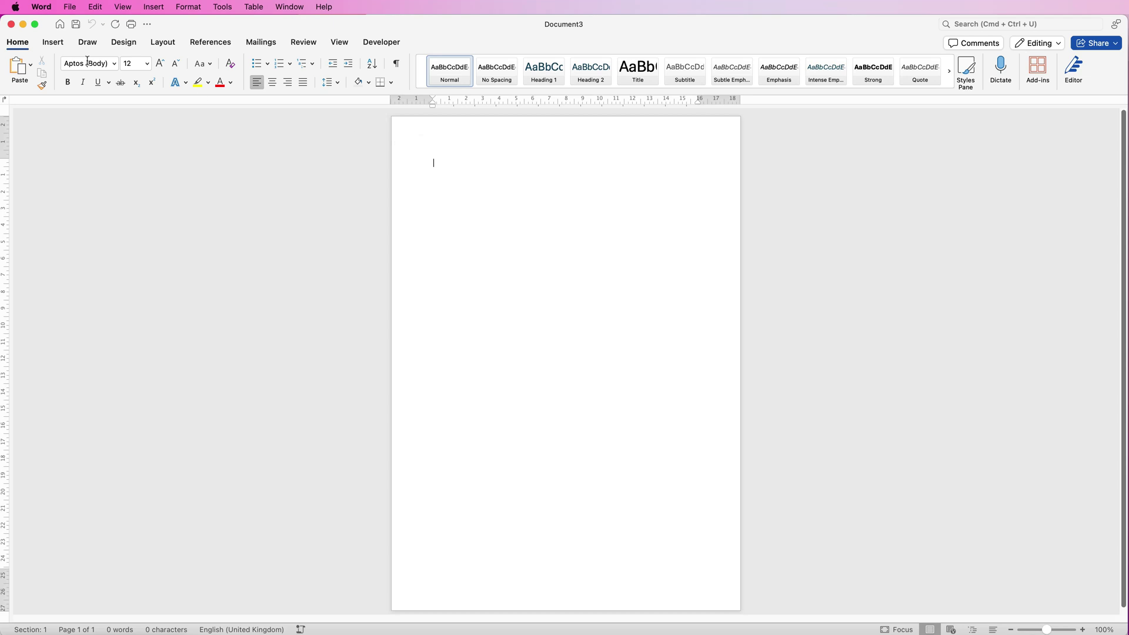
- Draw a horizontal text box near the top left of the page
{"action": "left_click", "coordinate": [53, 44]}
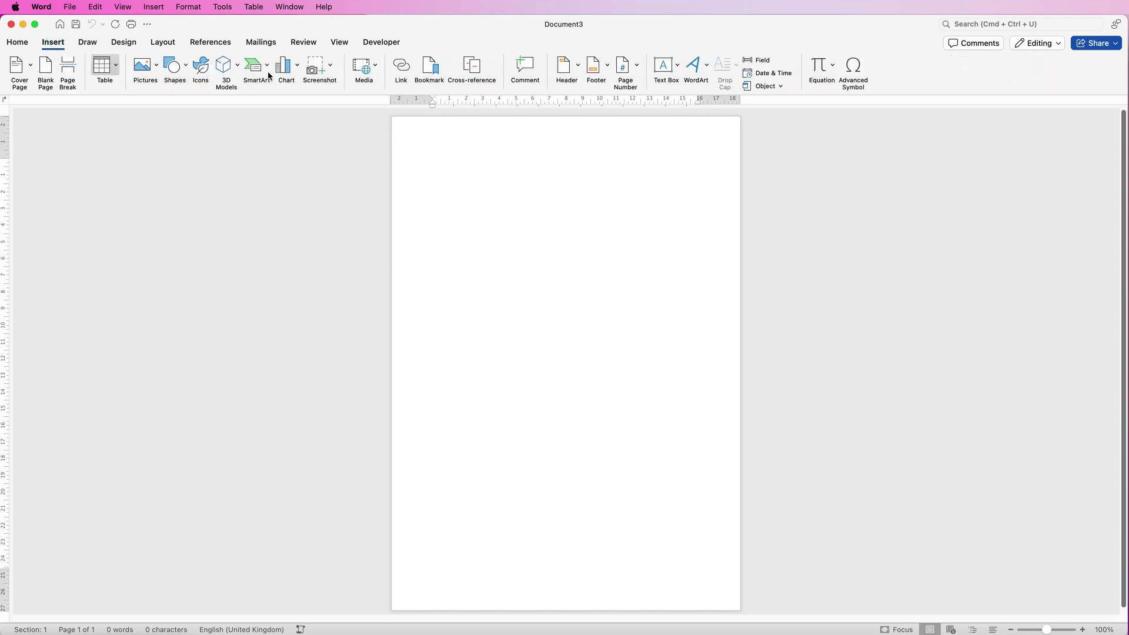
{"action": "left_click", "coordinate": [679, 69]}
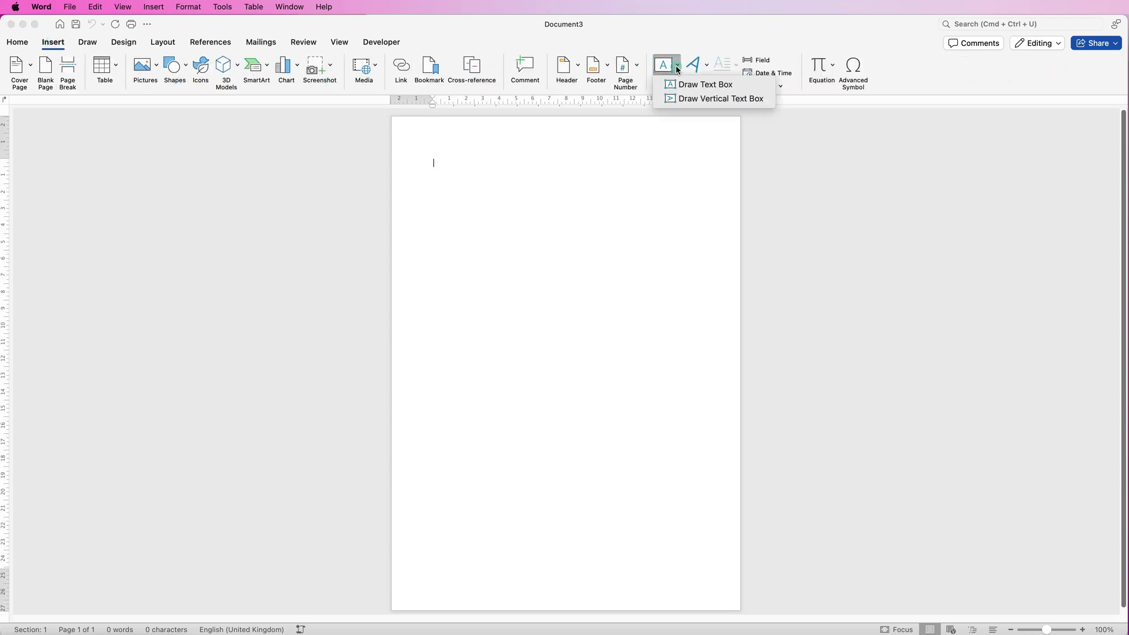
{"action": "left_click", "coordinate": [689, 86]}
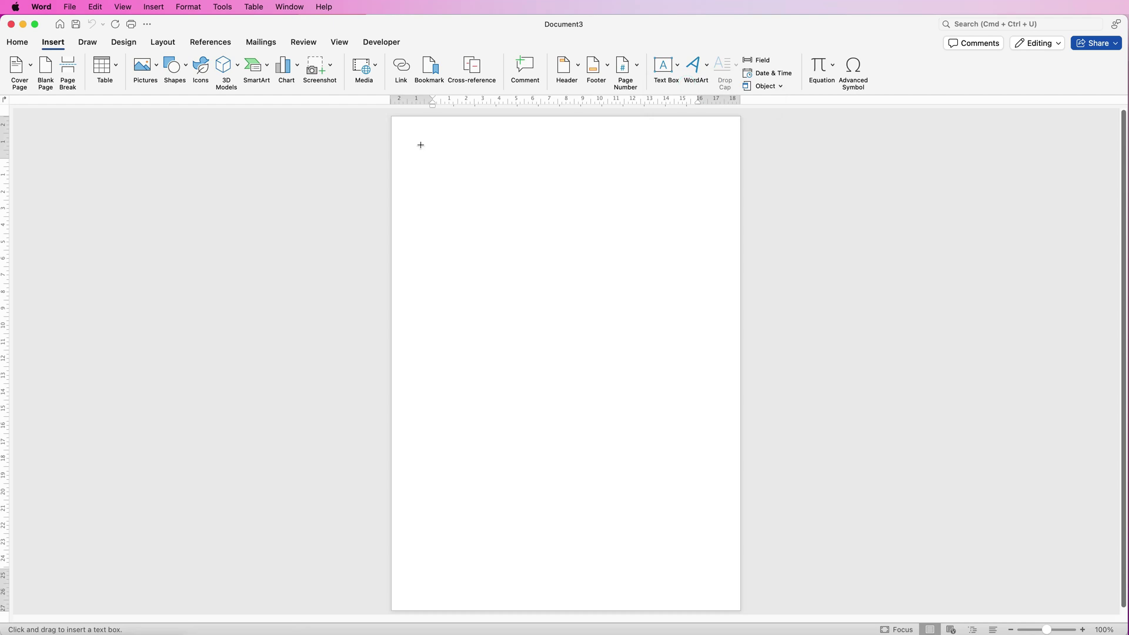
{"action": "left_click_drag", "start_coordinate": [418, 149], "coordinate": [567, 351]}
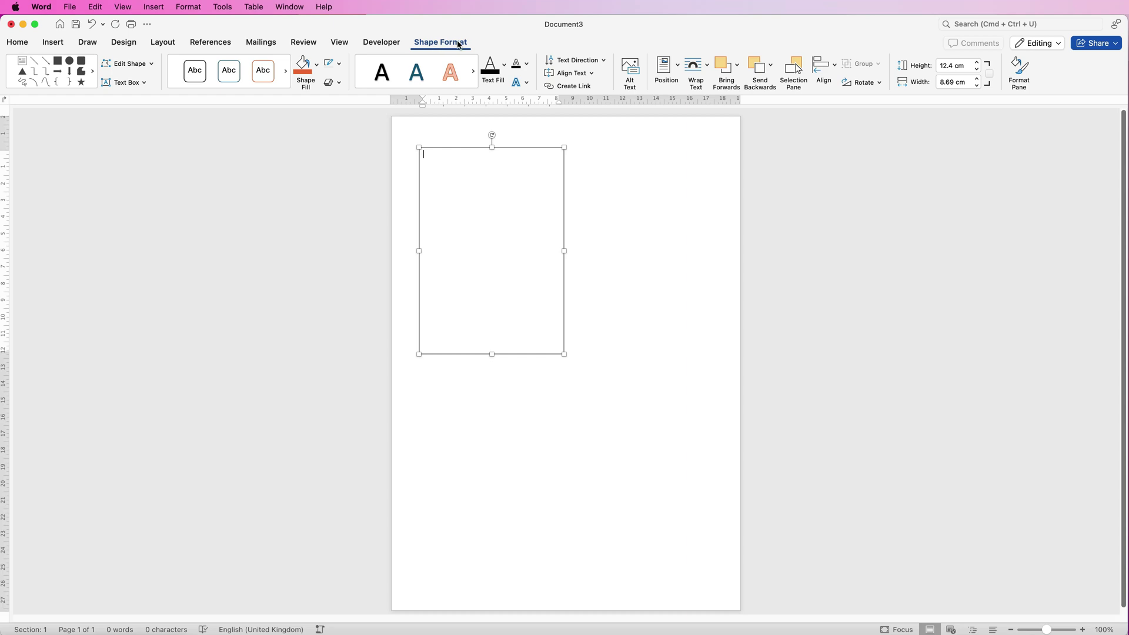
- Size the text box to 13 cm high by 9 cm wide and place the caret inside it
{"action": "left_click", "coordinate": [965, 68]}
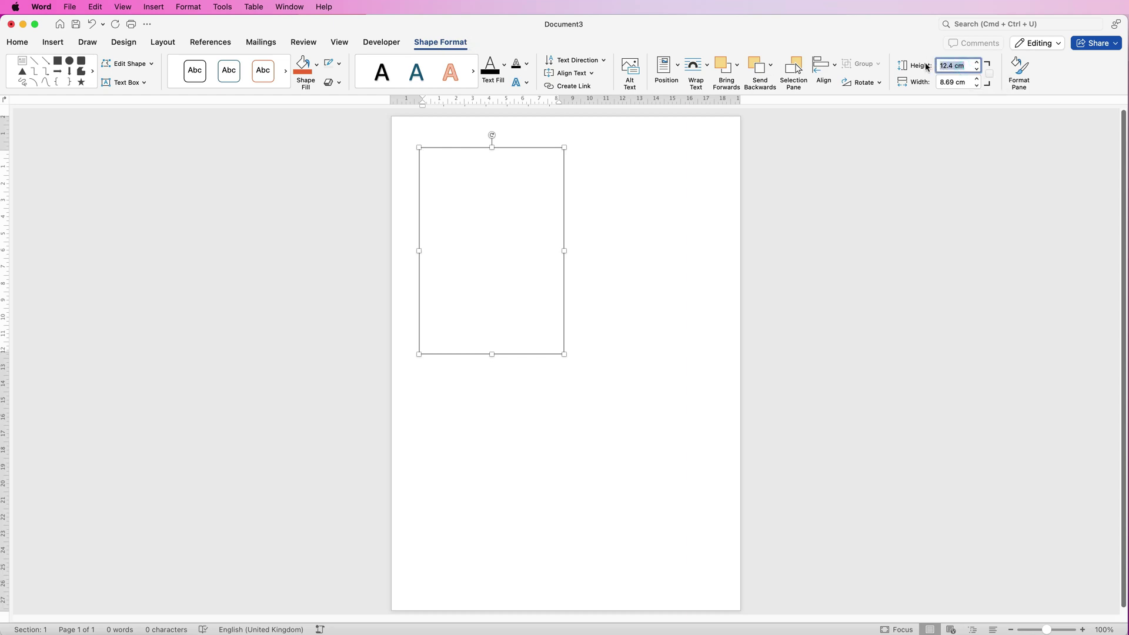
{"action": "type", "text": "13"}
{"action": "left_click", "coordinate": [965, 82]}
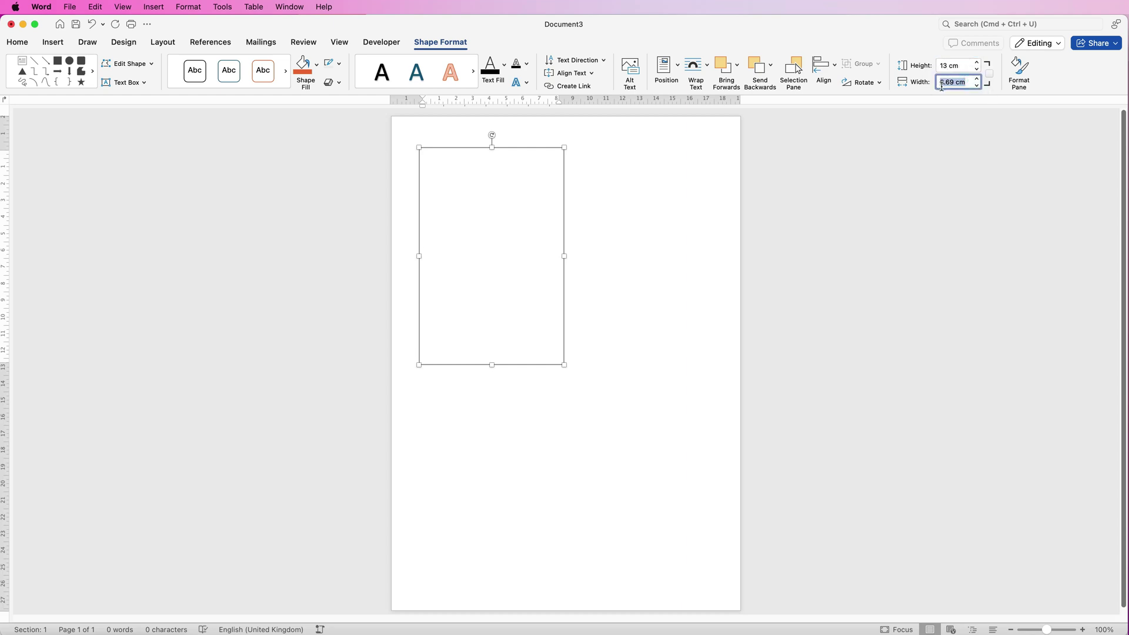
{"action": "type", "text": "9"}
{"action": "key", "text": "Return"}
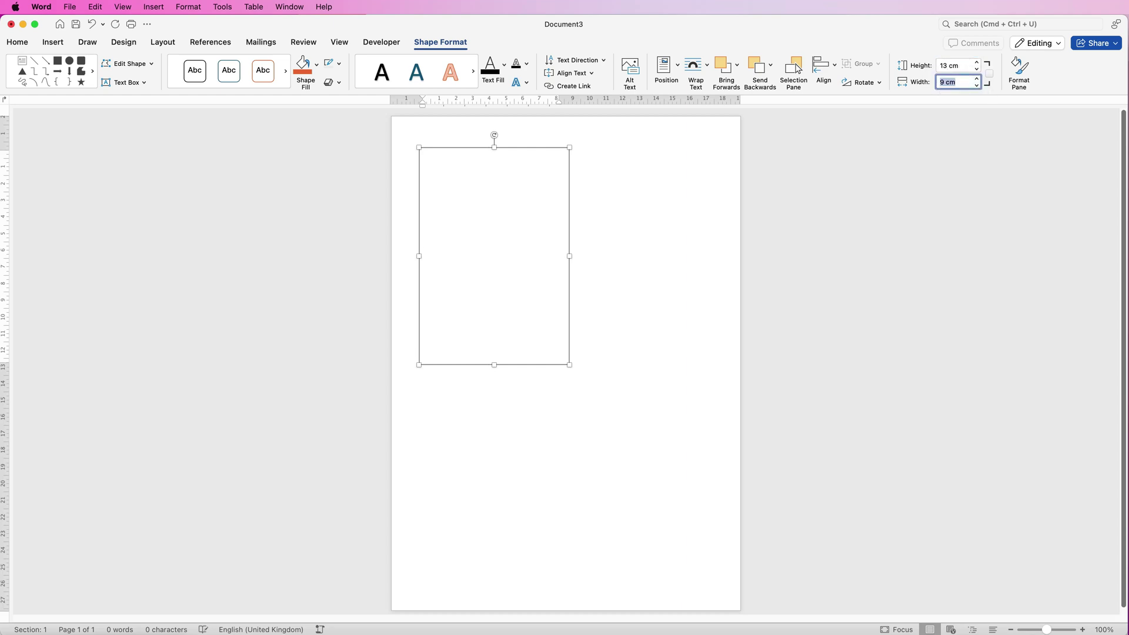
{"action": "key", "text": "Return"}
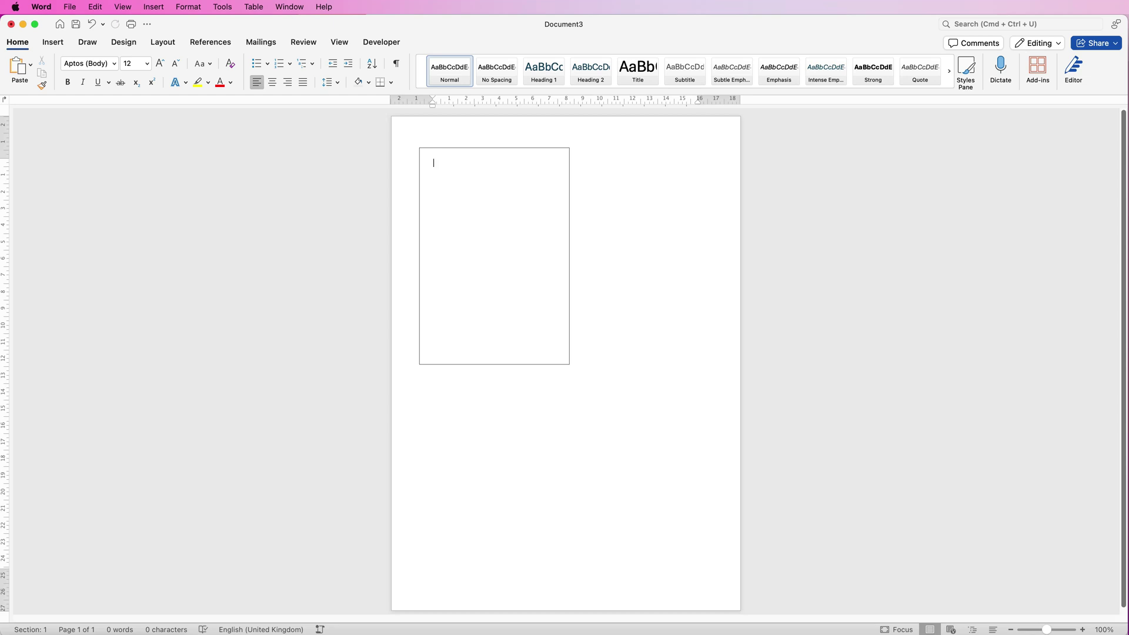
- Insert a 4 by 3 table into the text box and select all of it
{"action": "left_click", "coordinate": [53, 42]}
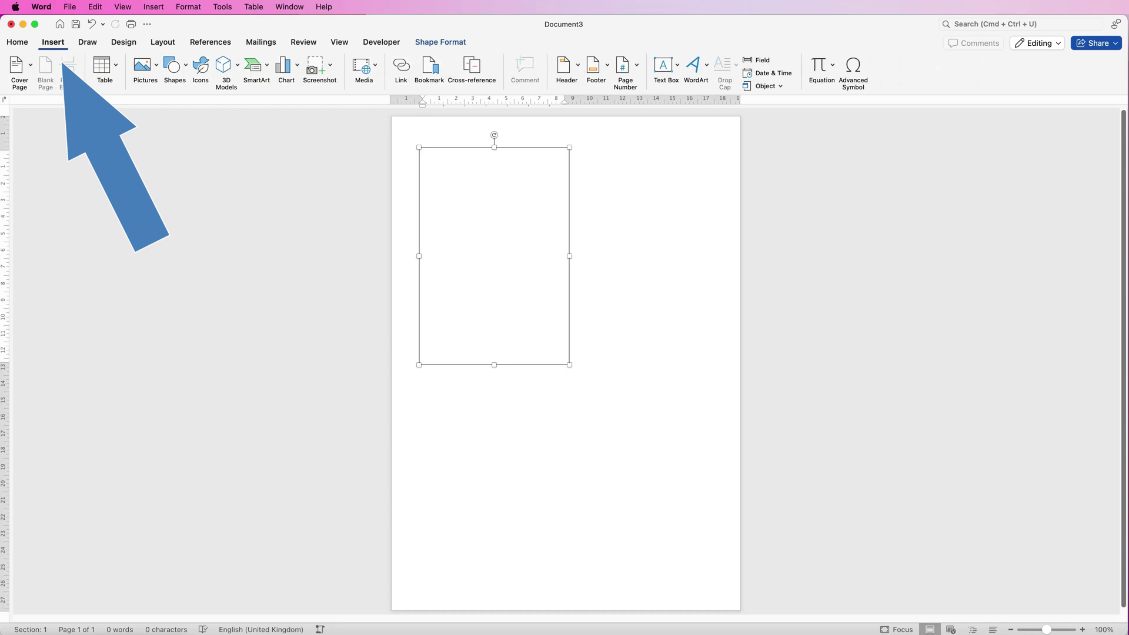
{"action": "left_click", "coordinate": [105, 66]}
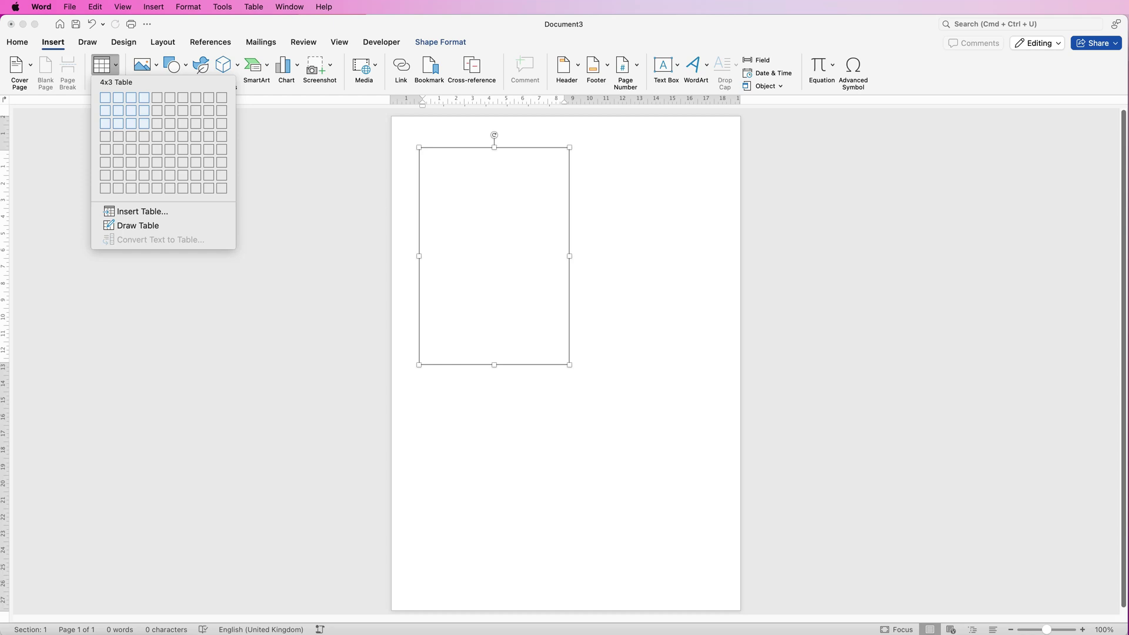
{"action": "left_click", "coordinate": [144, 123]}
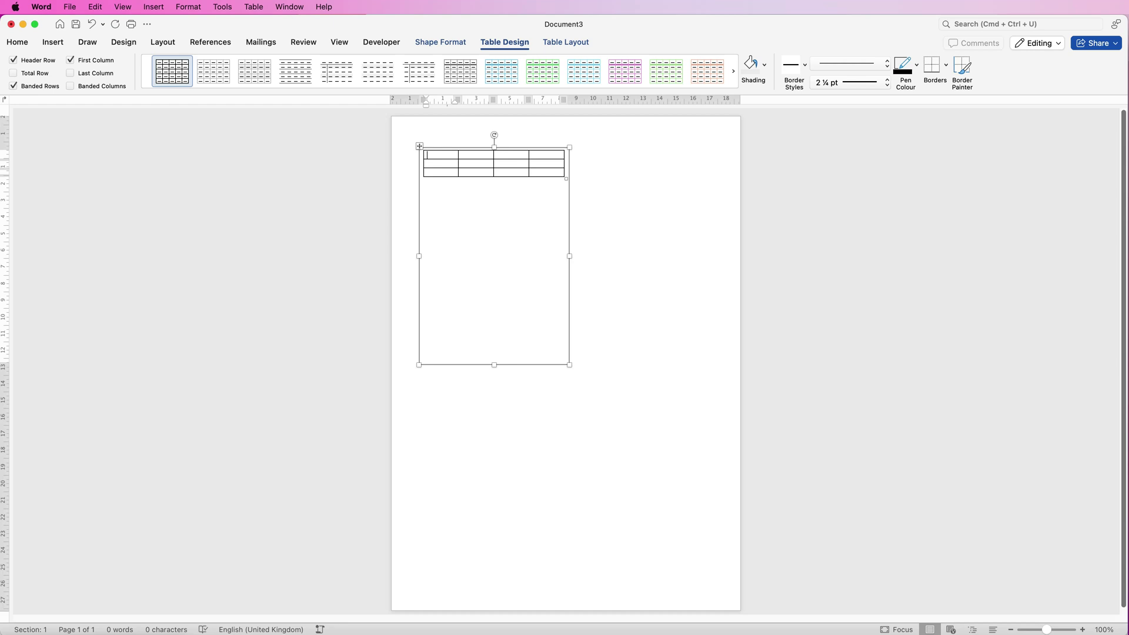
{"action": "key", "text": "super+a"}
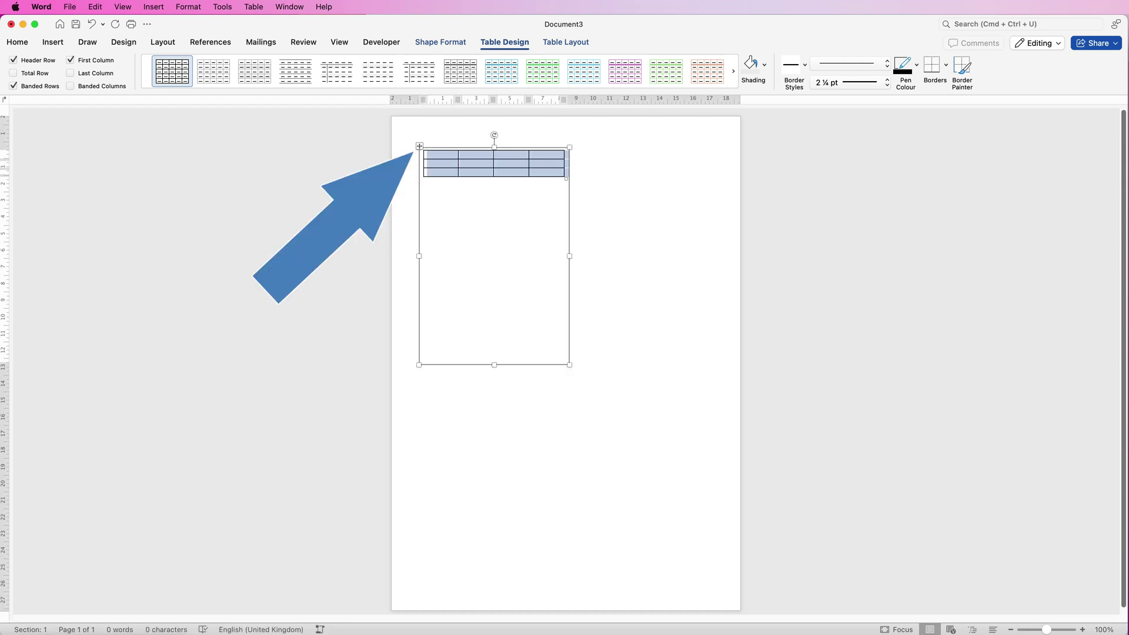
- Set every table row to 1 cm high with text centred in the cells
{"action": "left_click", "coordinate": [566, 42]}
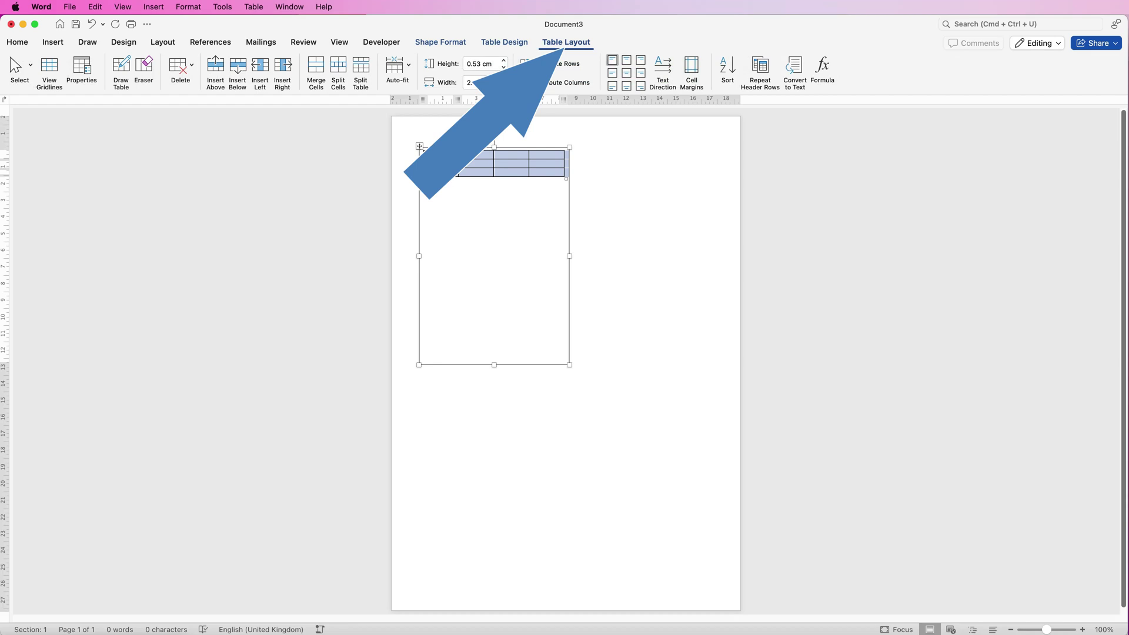
{"action": "left_click", "coordinate": [479, 64]}
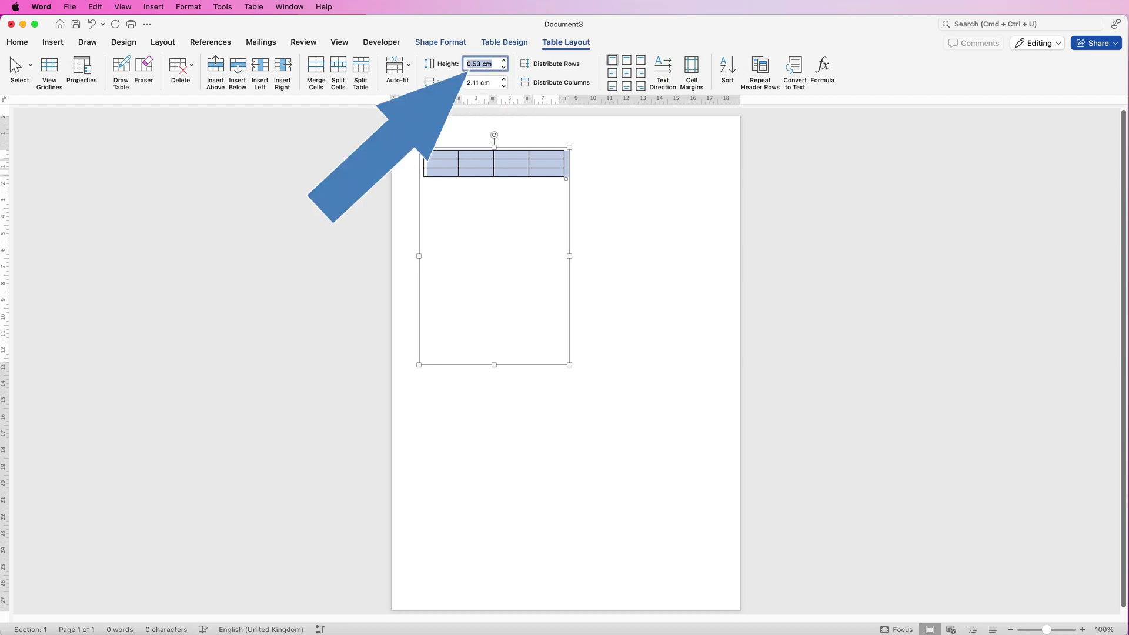
{"action": "type", "text": "1"}
{"action": "key", "text": "Return"}
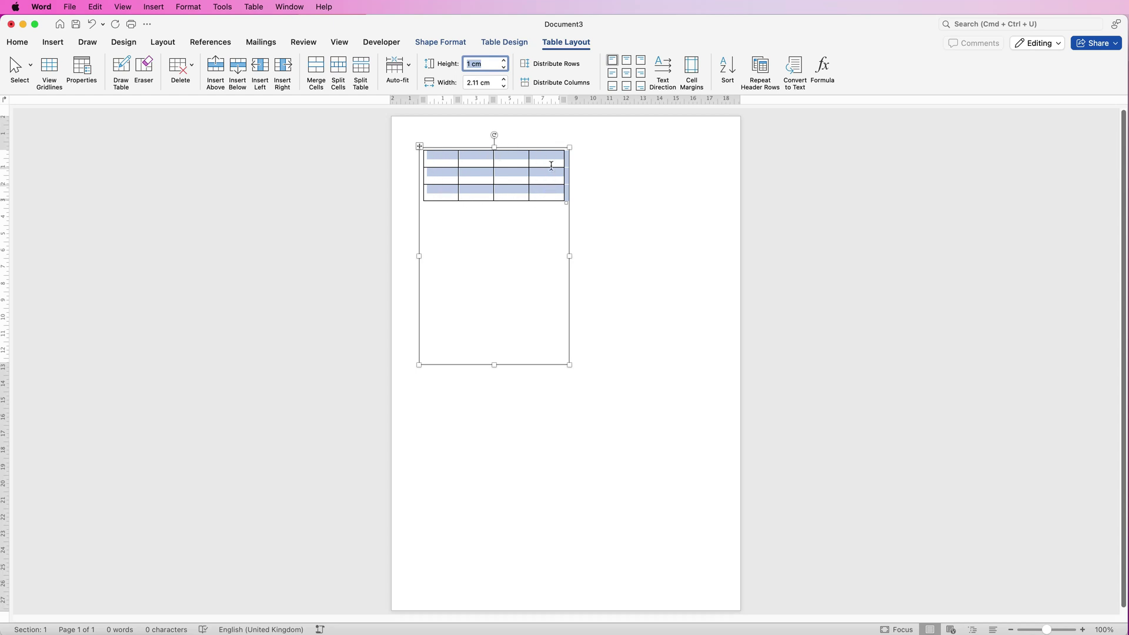
{"action": "left_click", "coordinate": [628, 76]}
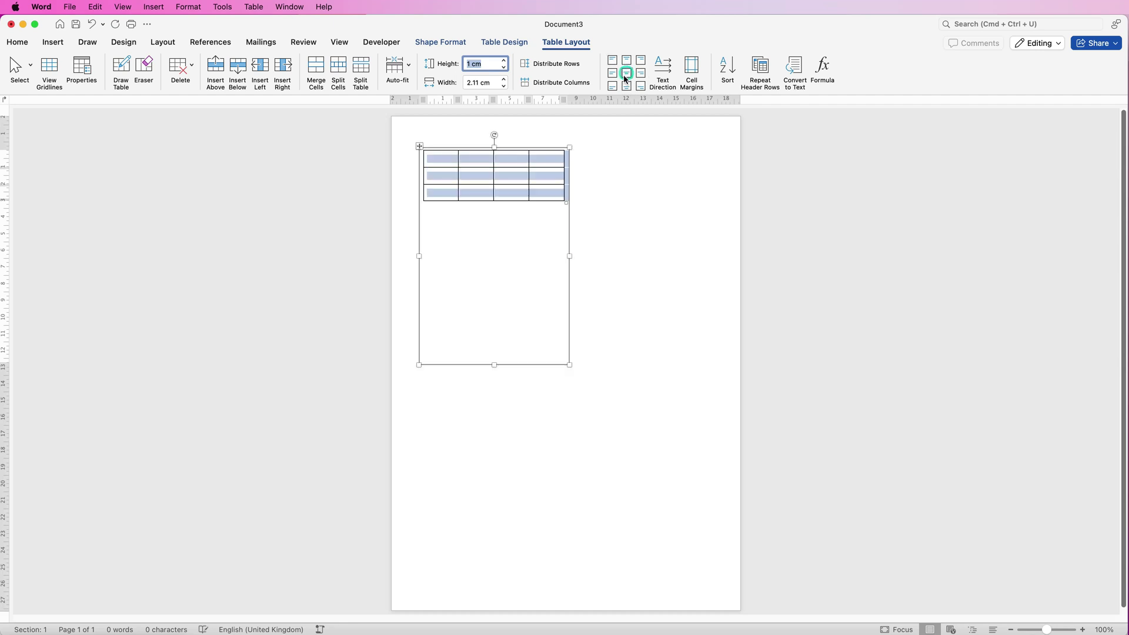
- Fill row 2 with the headers DATE, HOURS, RATE PH and TOTAL
{"action": "left_click", "coordinate": [438, 177]}
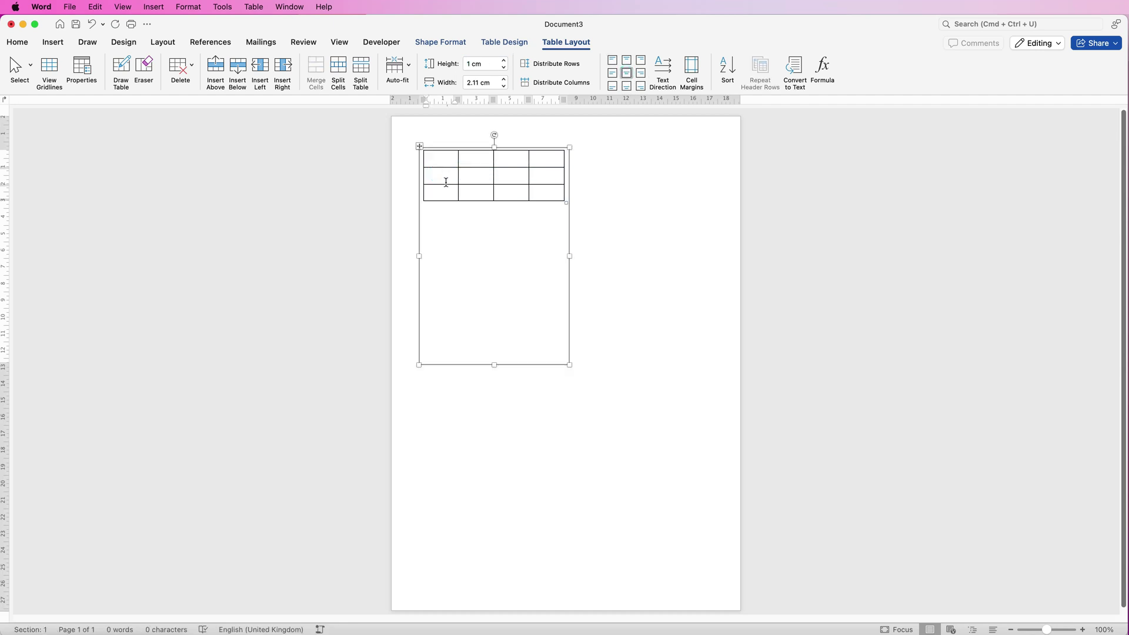
{"action": "type", "text": "DATE"}
{"action": "key", "text": "Tab"}
{"action": "type", "text": "HOURS"}
{"action": "key", "text": "Tab"}
{"action": "type", "text": "RATE PH"}
{"action": "key", "text": "Tab"}
{"action": "type", "text": "TOTAL"}
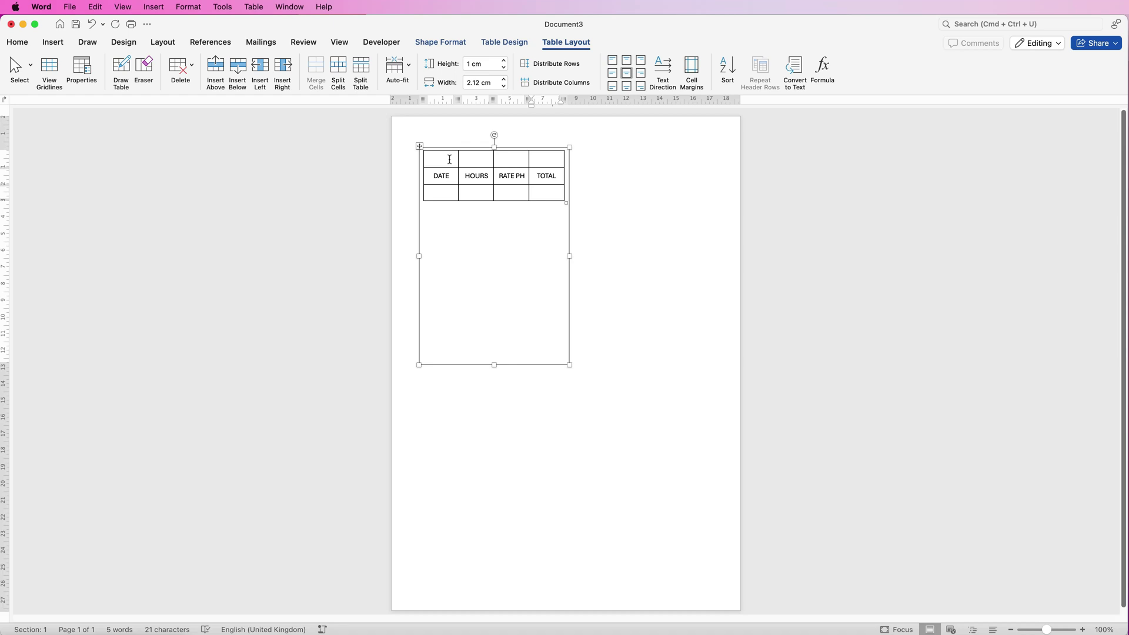
- Merge the first two cells of row 1, then enter the timesheet title and W/B
{"action": "left_click", "coordinate": [449, 159]}
{"action": "left_click_drag", "start_coordinate": [460, 159], "coordinate": [466, 161]}
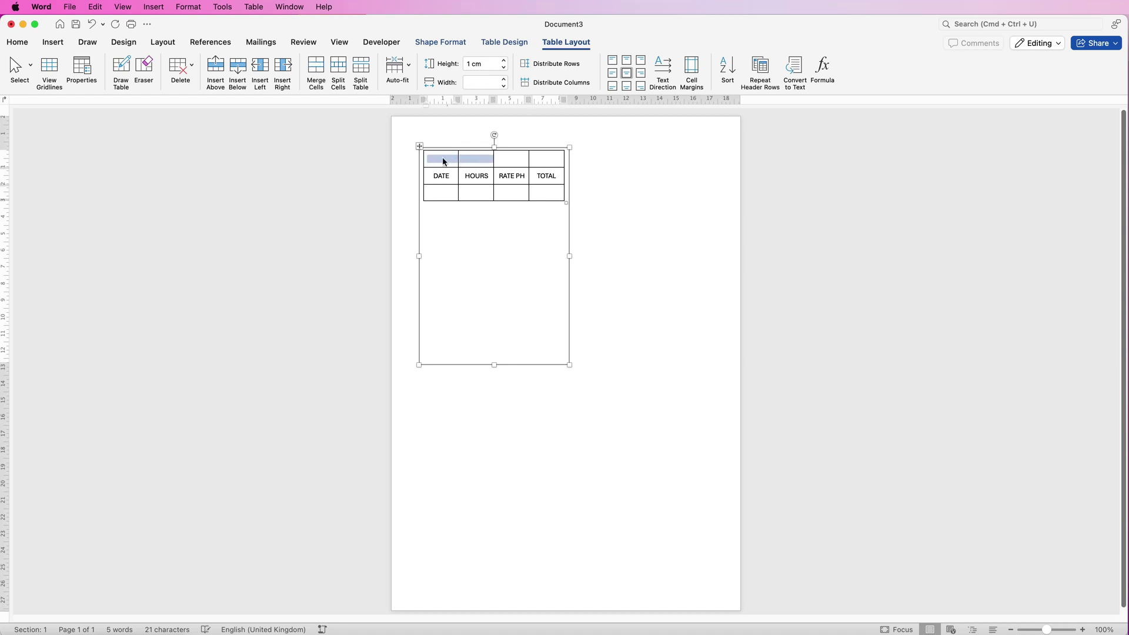
{"action": "left_click", "coordinate": [316, 70]}
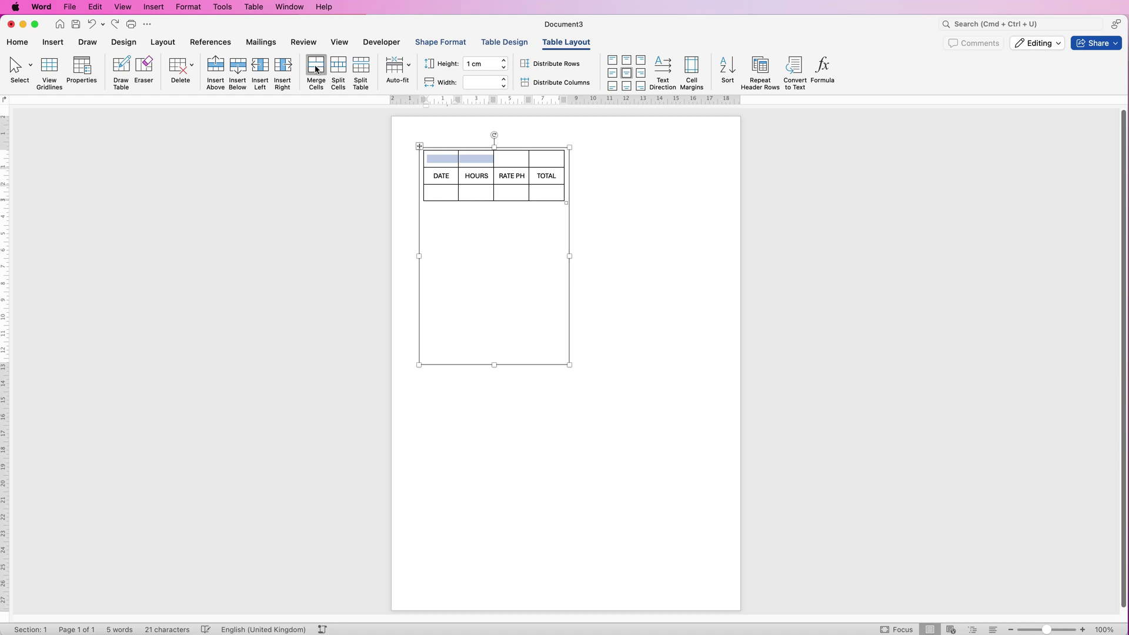
{"action": "left_click", "coordinate": [442, 157]}
{"action": "type", "text": "LISA'S TIMESHEET"}
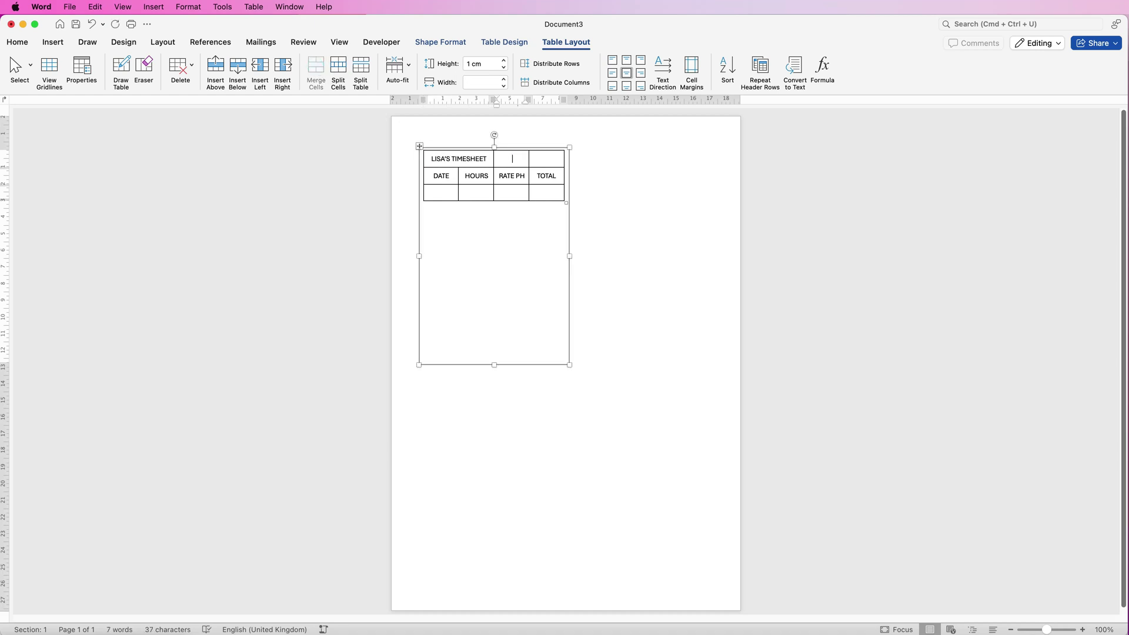
{"action": "key", "text": "Tab"}
{"action": "type", "text": "W/B"}
{"action": "key", "text": "Tab"}
- Add nine rows below row 3 for ten blank data rows, then select the title row
{"action": "left_click", "coordinate": [448, 193]}
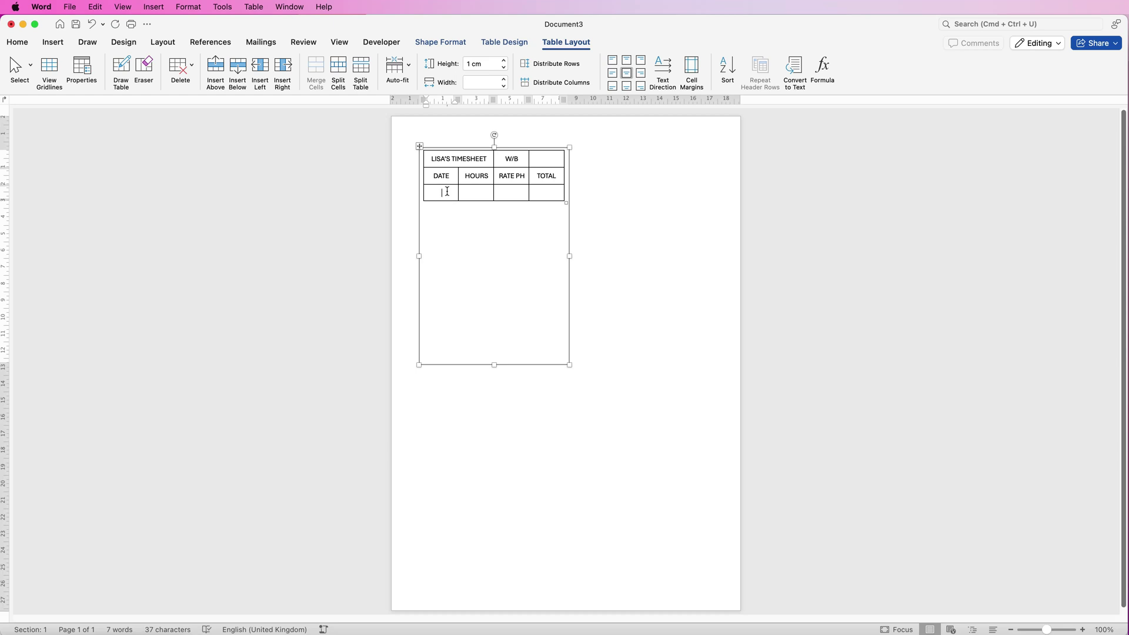
{"action": "left_click", "coordinate": [239, 67]}
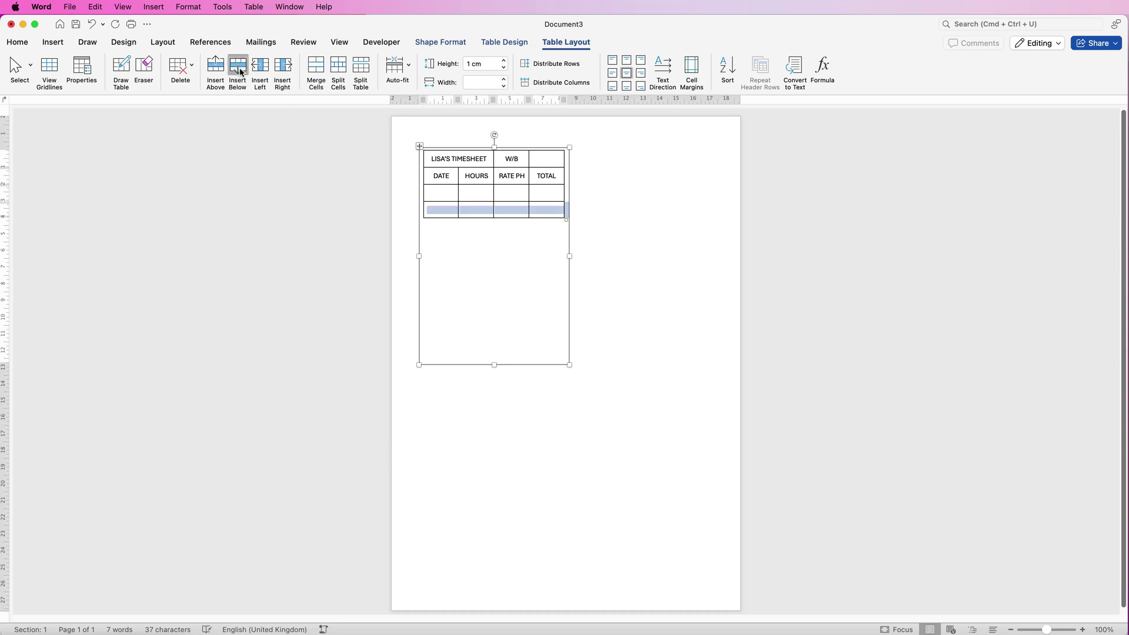
{"action": "left_click", "coordinate": [238, 68]}
{"action": "left_click", "coordinate": [238, 68]}
{"action": "left_click", "coordinate": [239, 67]}
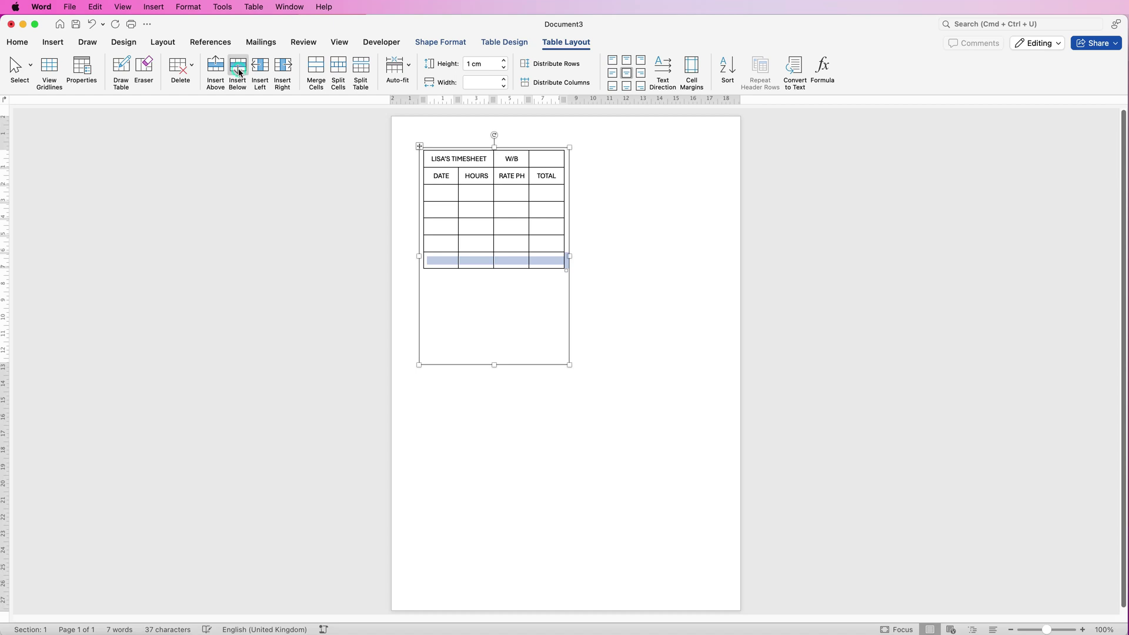
{"action": "left_click", "coordinate": [238, 68]}
{"action": "left_click", "coordinate": [238, 68]}
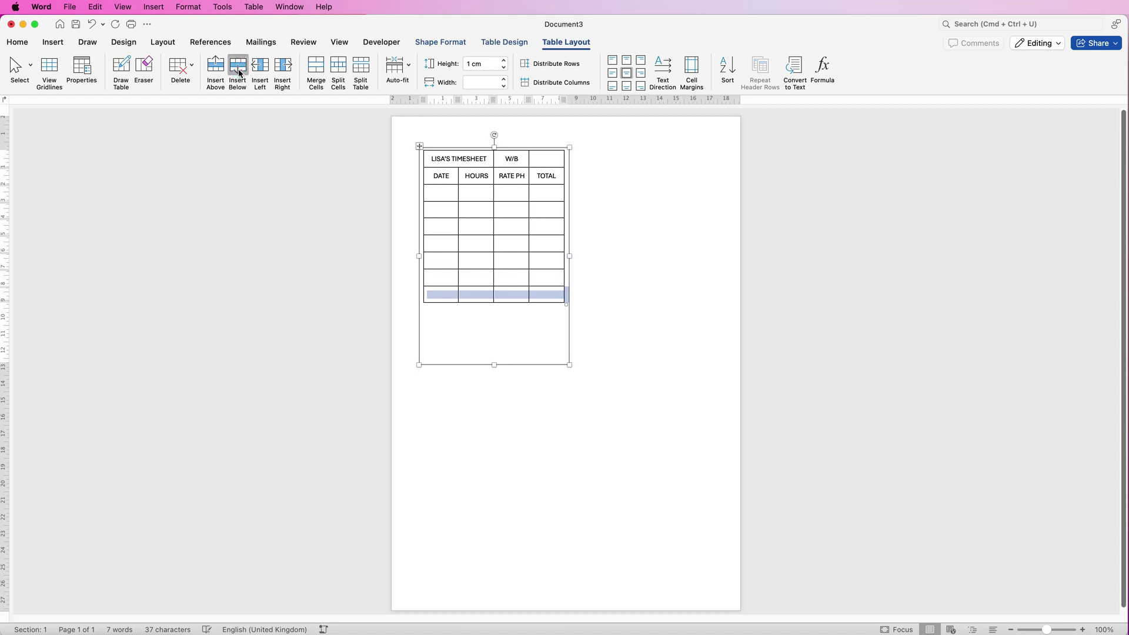
{"action": "left_click", "coordinate": [238, 67]}
{"action": "left_click", "coordinate": [238, 68]}
{"action": "left_click", "coordinate": [238, 70]}
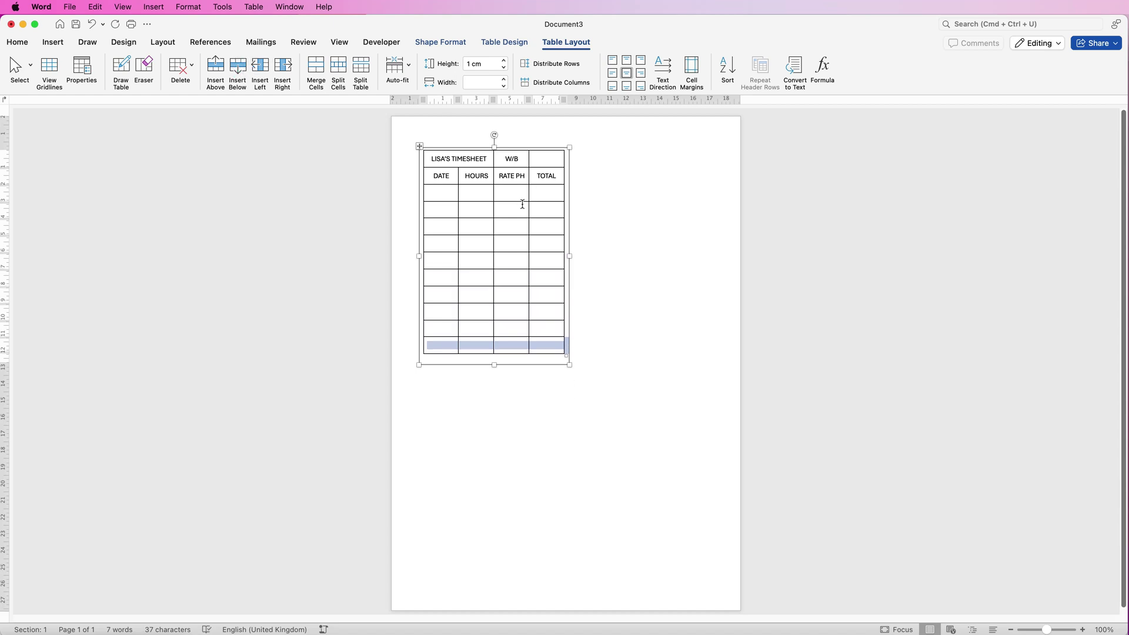
{"action": "left_click_drag", "start_coordinate": [547, 158], "coordinate": [483, 165]}
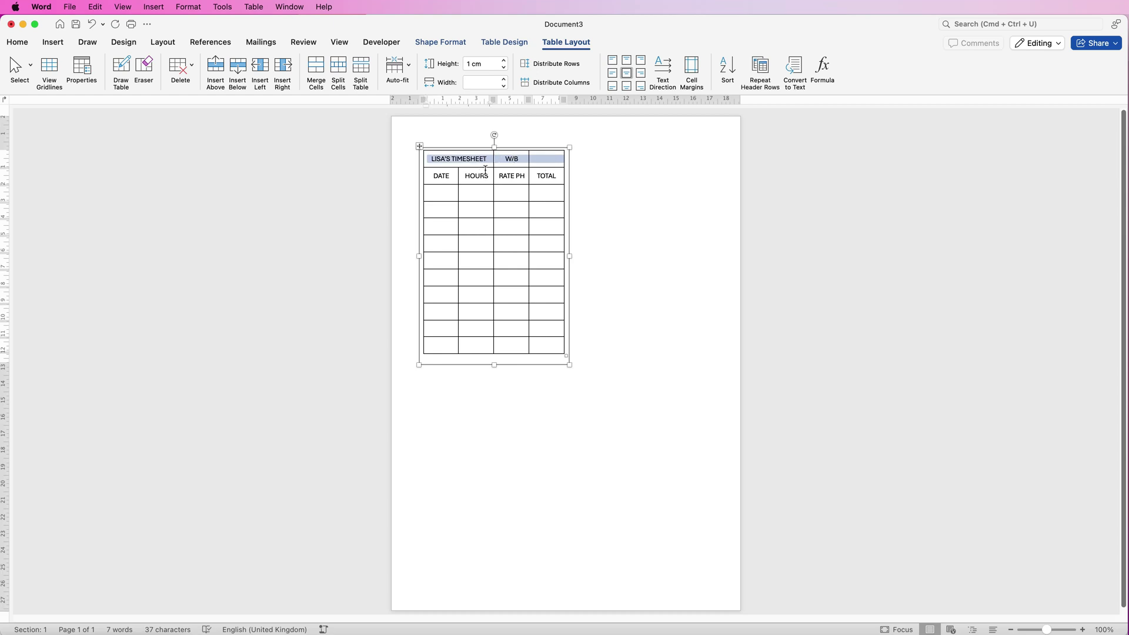
- Apply 2¼ pt outside borders to the title row and to the DATE-to-bottom rows
{"action": "left_click", "coordinate": [523, 43]}
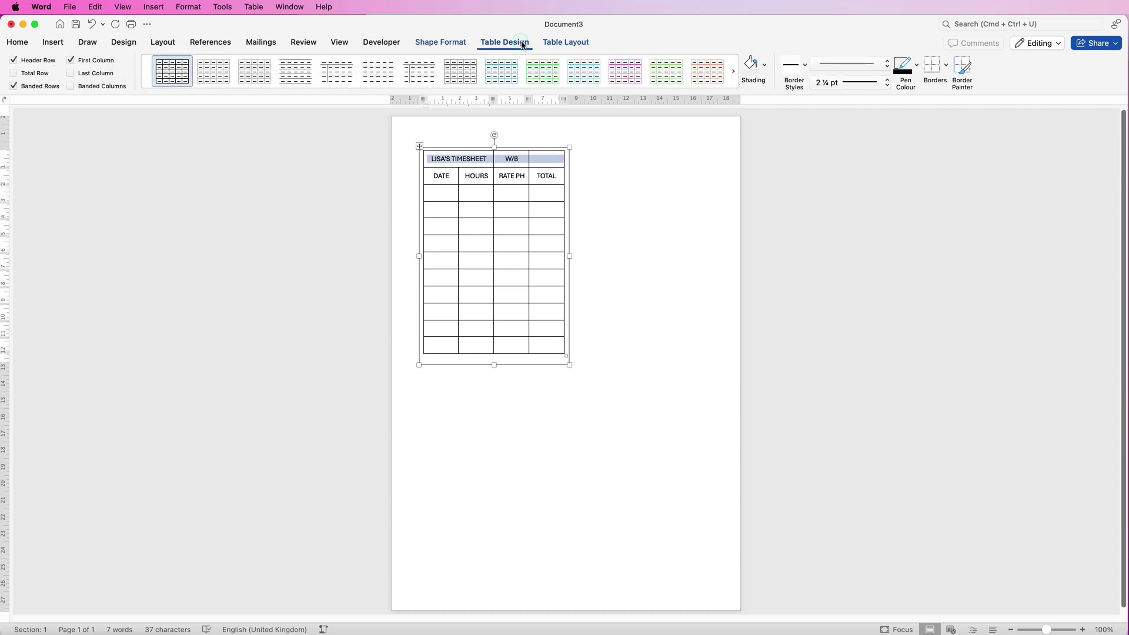
{"action": "left_click", "coordinate": [887, 84]}
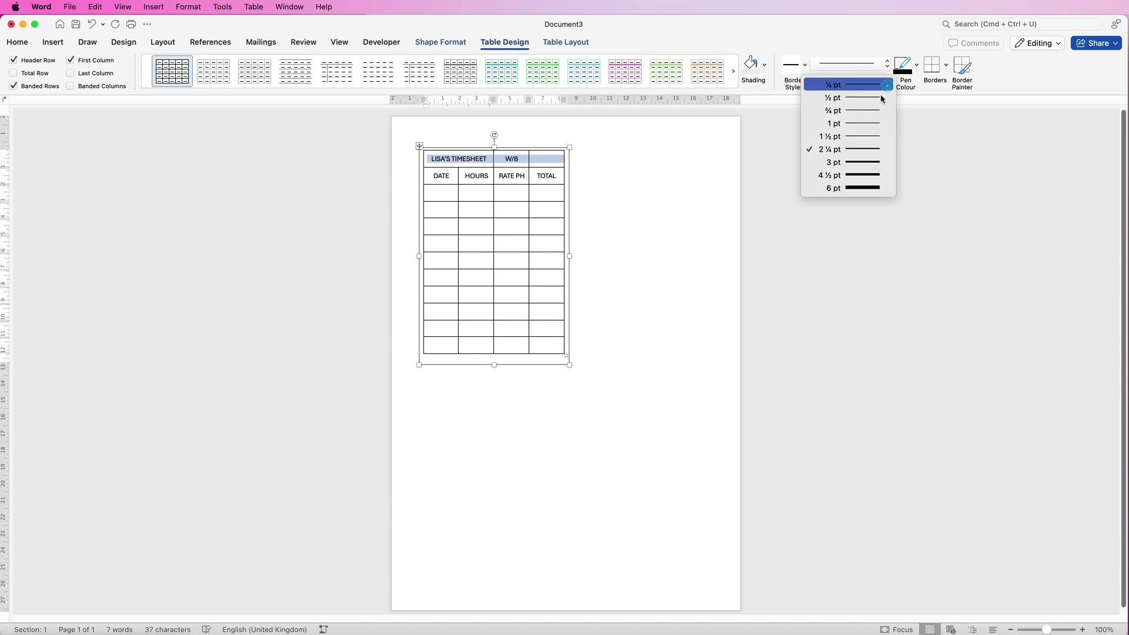
{"action": "left_click", "coordinate": [857, 150]}
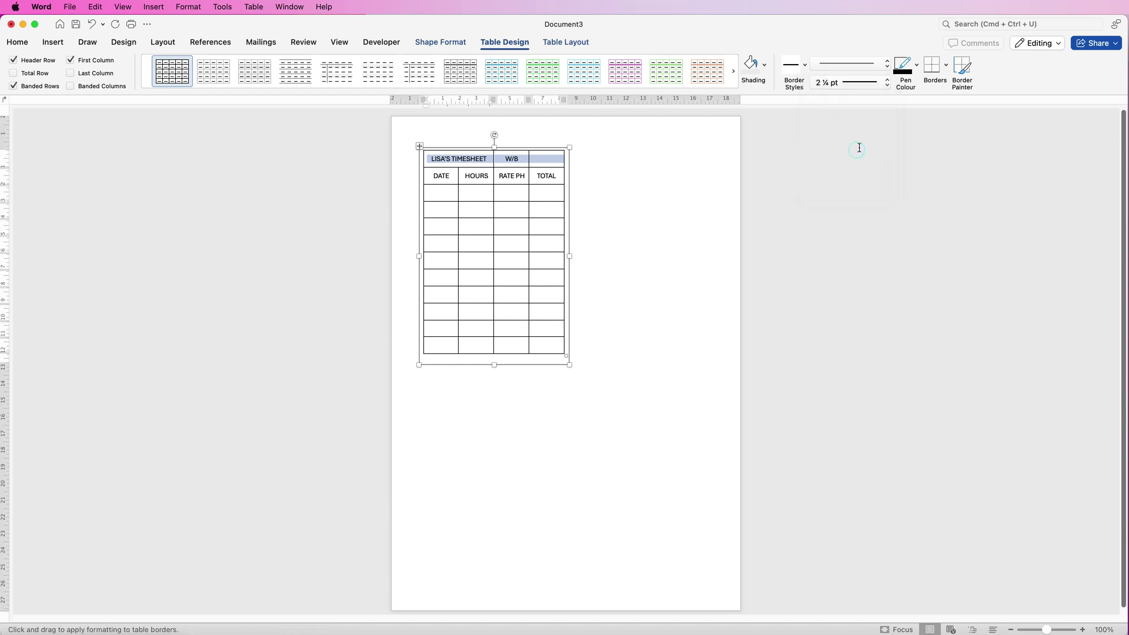
{"action": "left_click", "coordinate": [946, 65]}
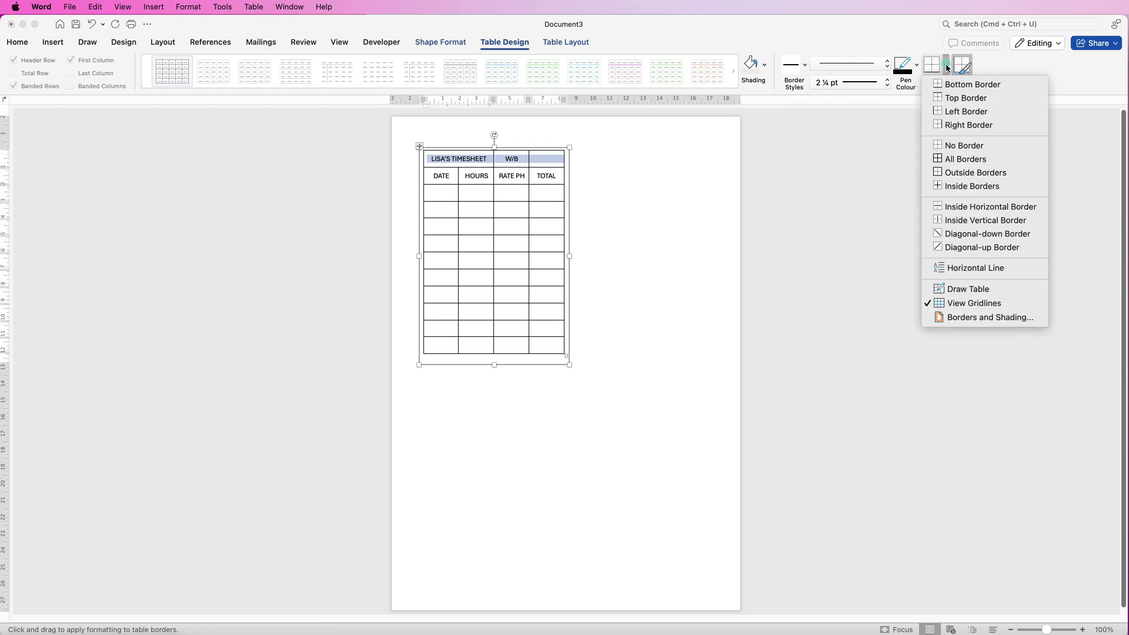
{"action": "left_click", "coordinate": [953, 173]}
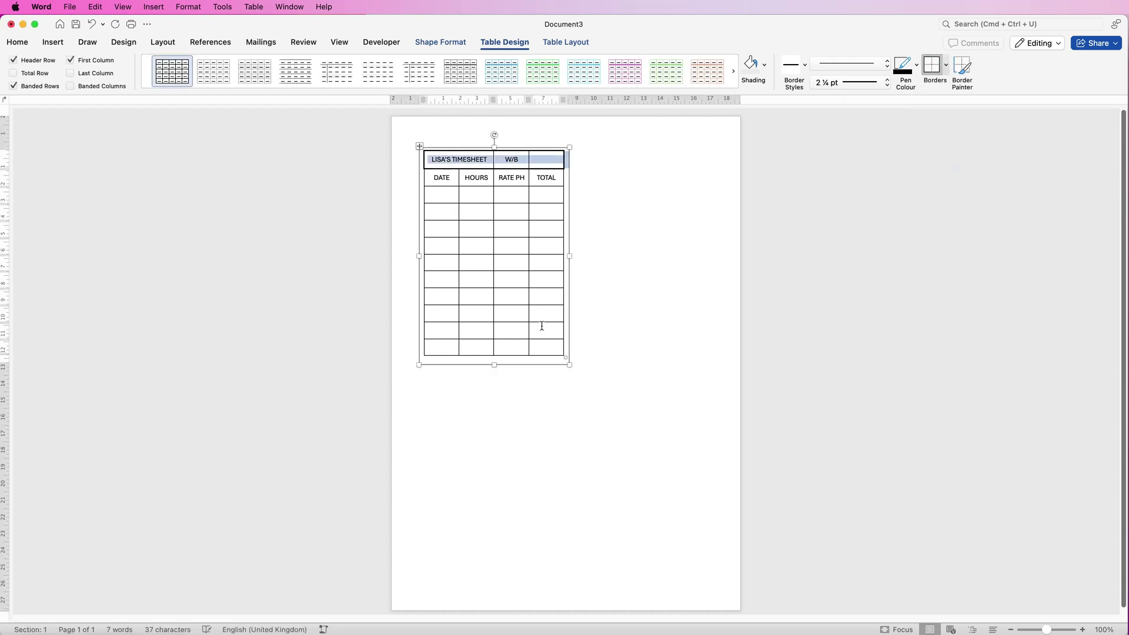
{"action": "left_click_drag", "start_coordinate": [540, 348], "coordinate": [453, 193]}
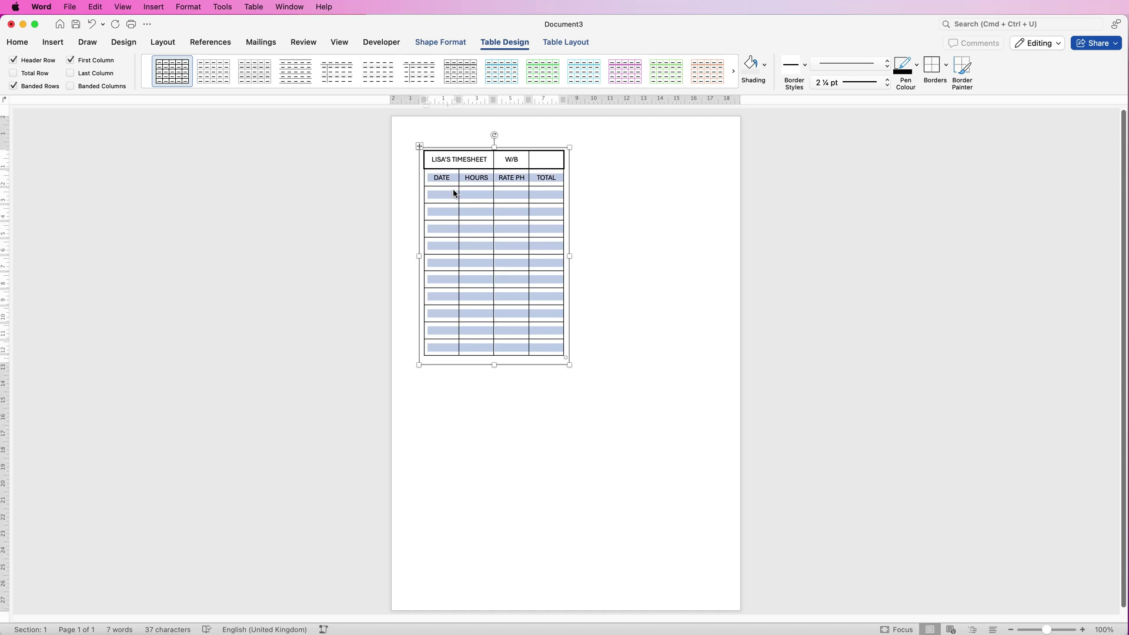
{"action": "left_click", "coordinate": [931, 68]}
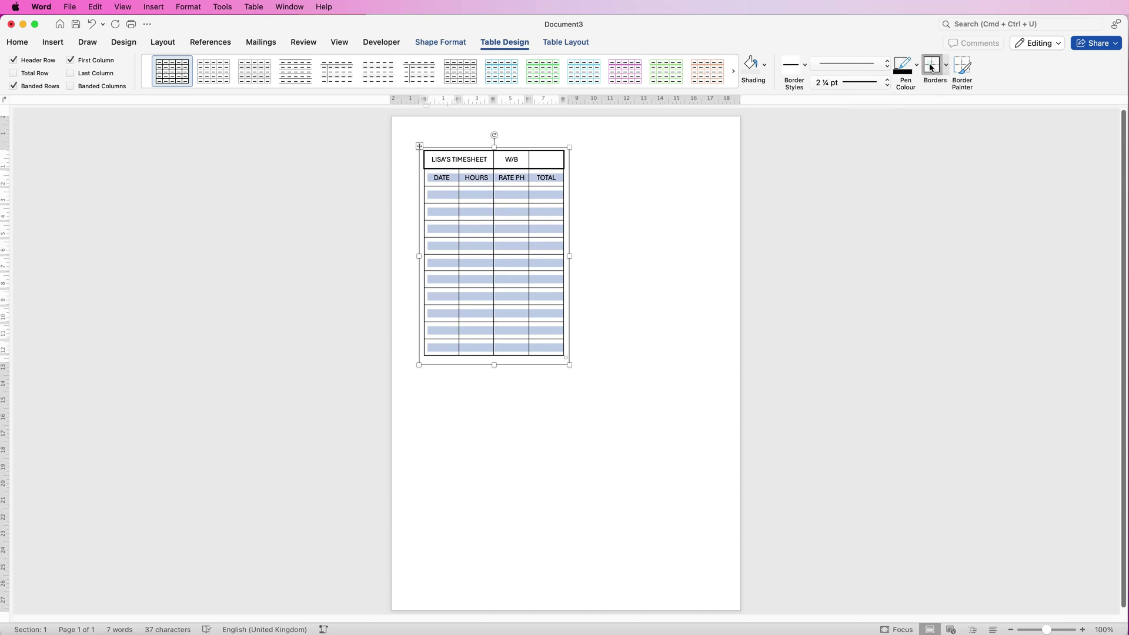
{"action": "left_click", "coordinate": [596, 218]}
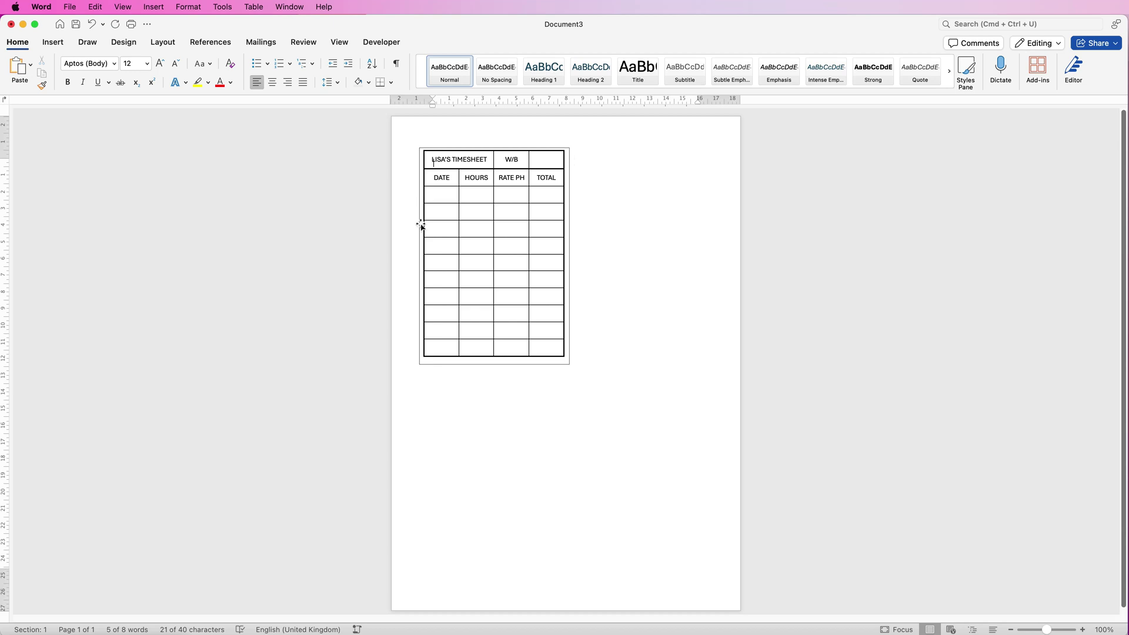
- Set the timesheet's text box to No Outline
{"action": "left_click", "coordinate": [438, 365]}
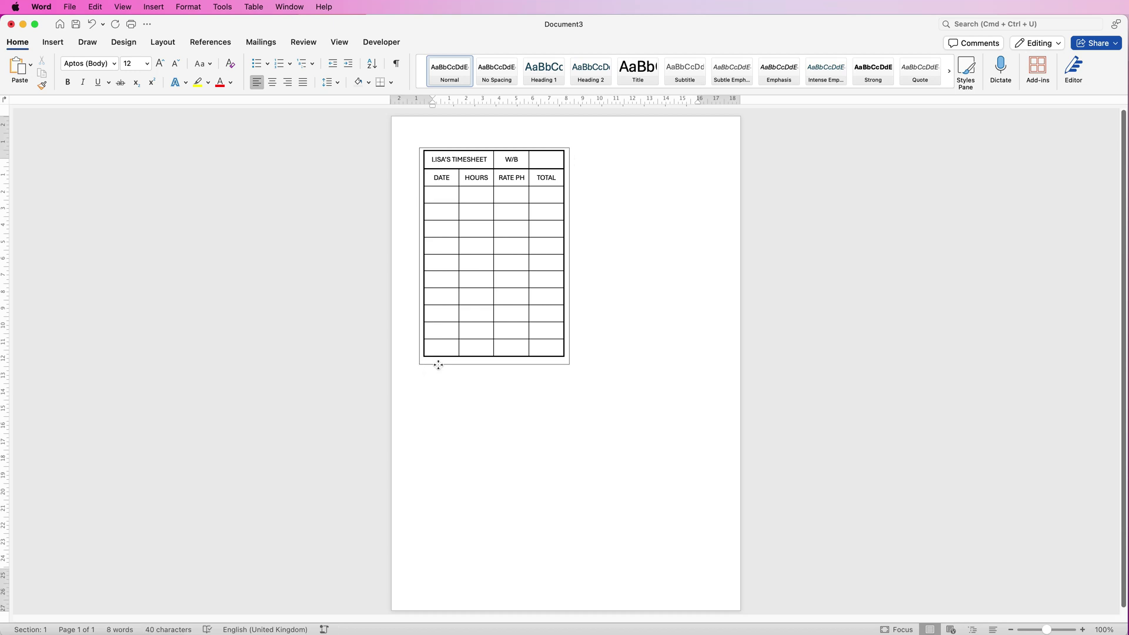
{"action": "left_click", "coordinate": [445, 43]}
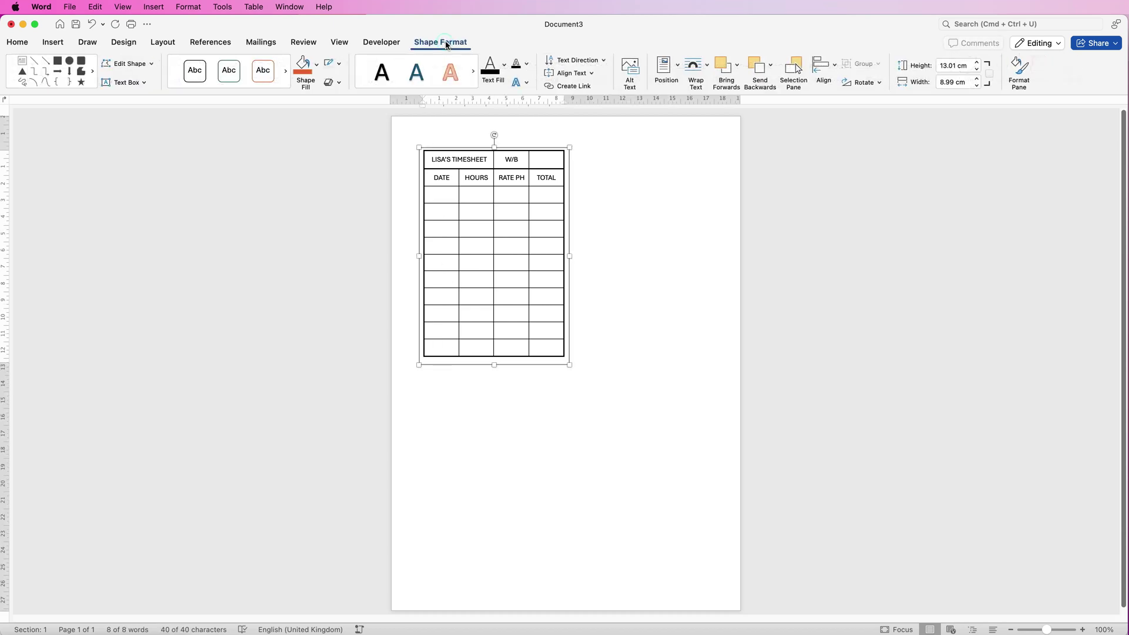
{"action": "left_click", "coordinate": [340, 65]}
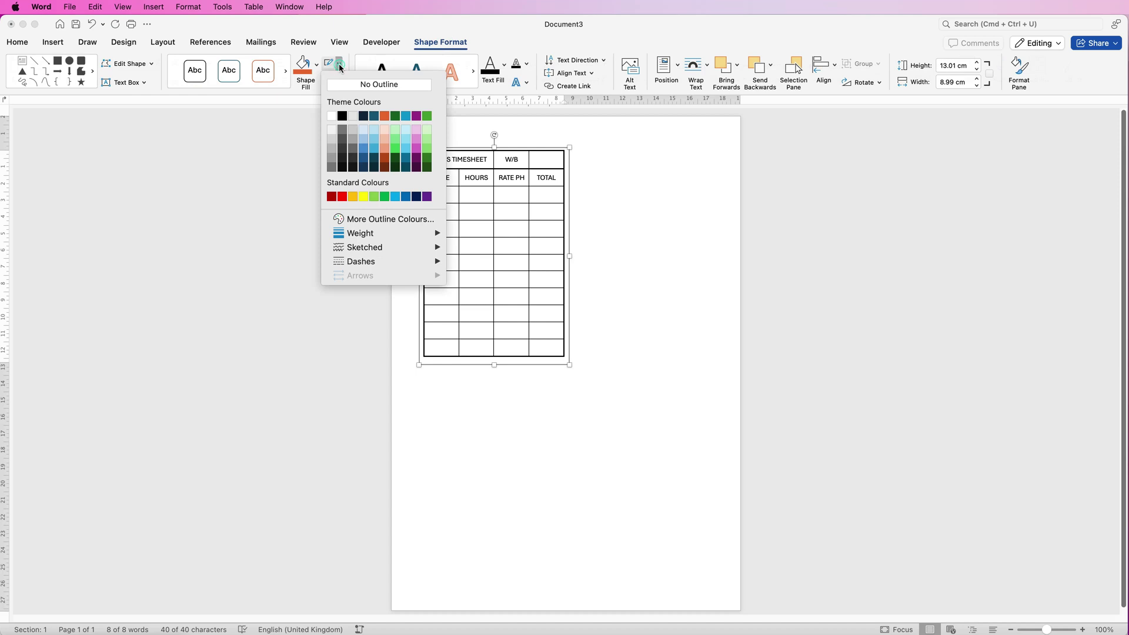
{"action": "left_click", "coordinate": [341, 88]}
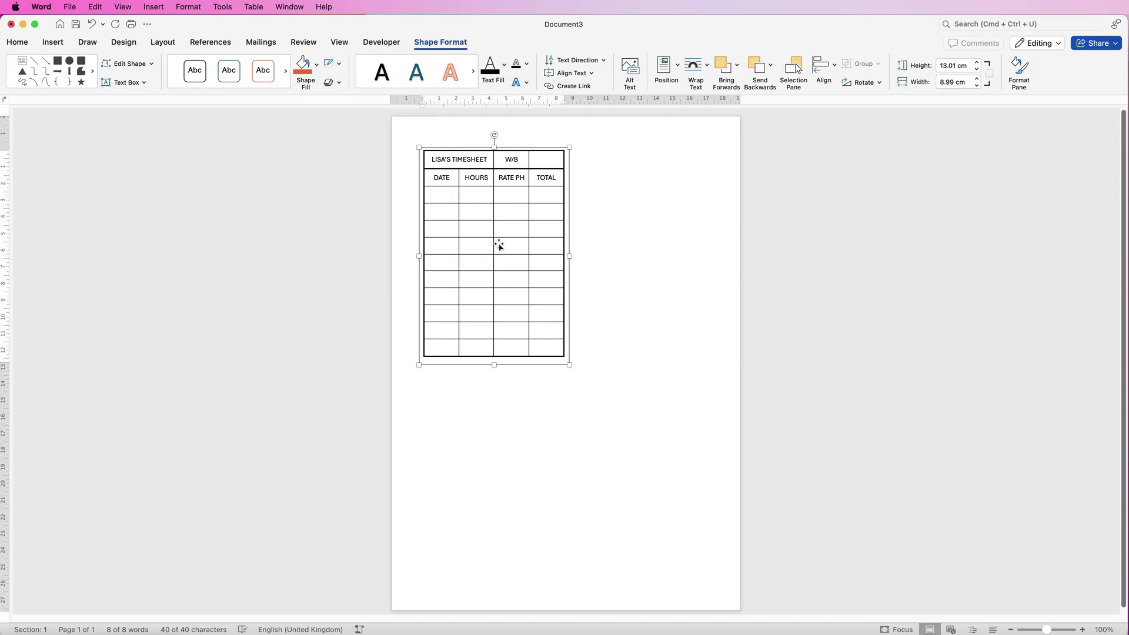
- Copy the timesheet text box three times and nudge the copies into a 2×2 layout
{"action": "left_click", "coordinate": [598, 249]}
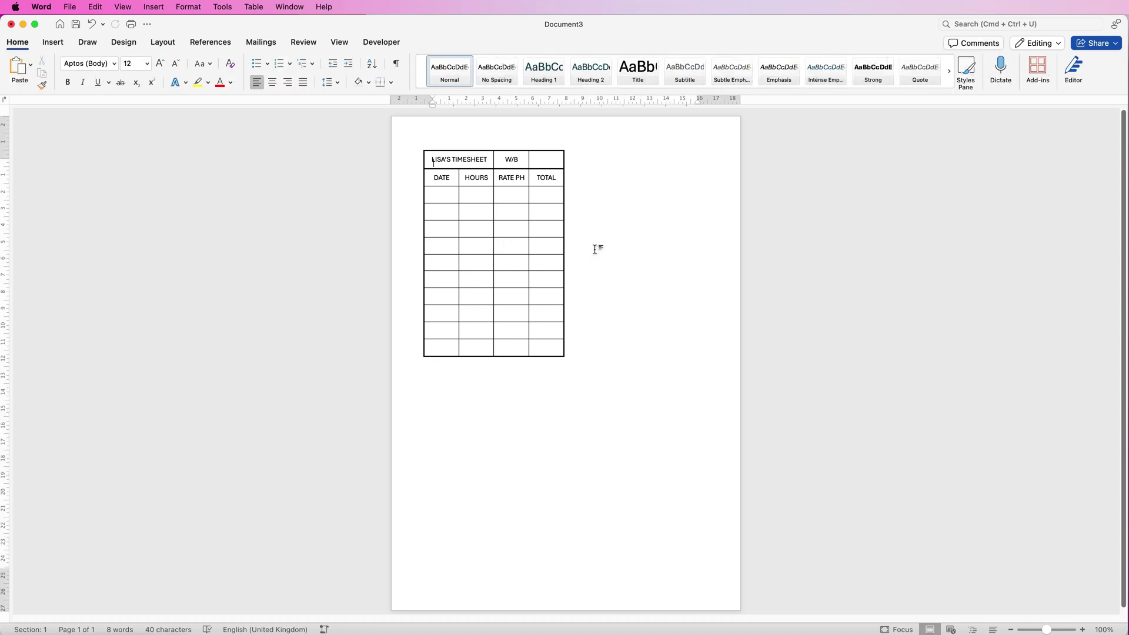
{"action": "left_click", "coordinate": [568, 252]}
{"action": "left_click_drag", "start_coordinate": [482, 249], "coordinate": [655, 468]}
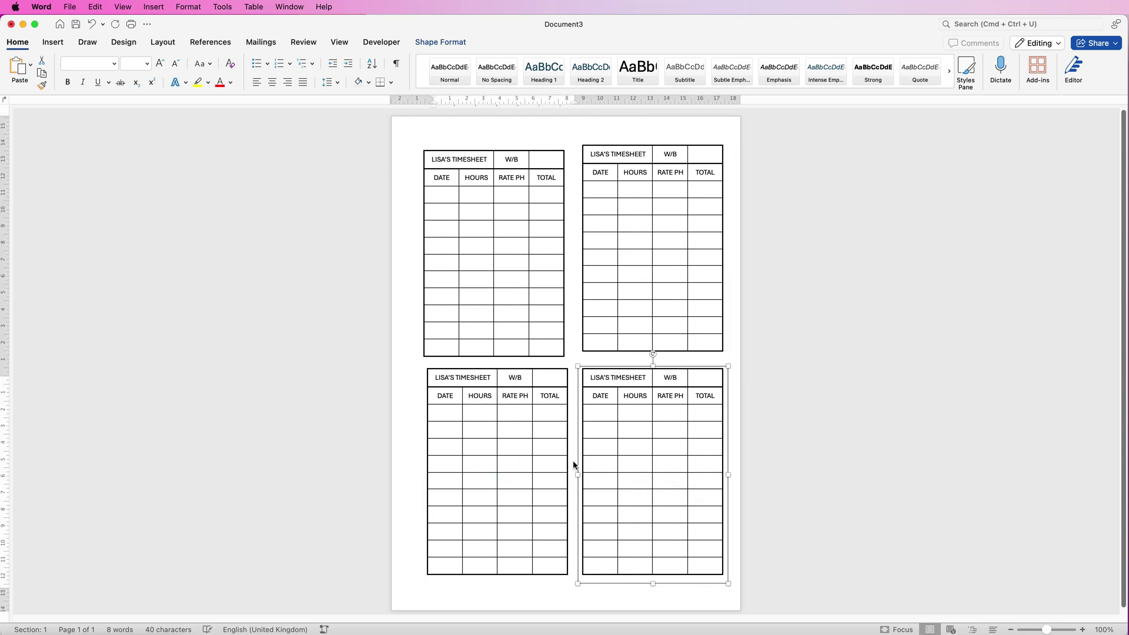
{"action": "mouse_move", "coordinate": [532, 469]}
{"action": "left_mouse_down"}
{"action": "mouse_move", "coordinate": [537, 486]}
{"action": "mouse_move", "coordinate": [526, 486]}
{"action": "left_mouse_up"}
{"action": "left_click_drag", "start_coordinate": [627, 467], "coordinate": [619, 480]}
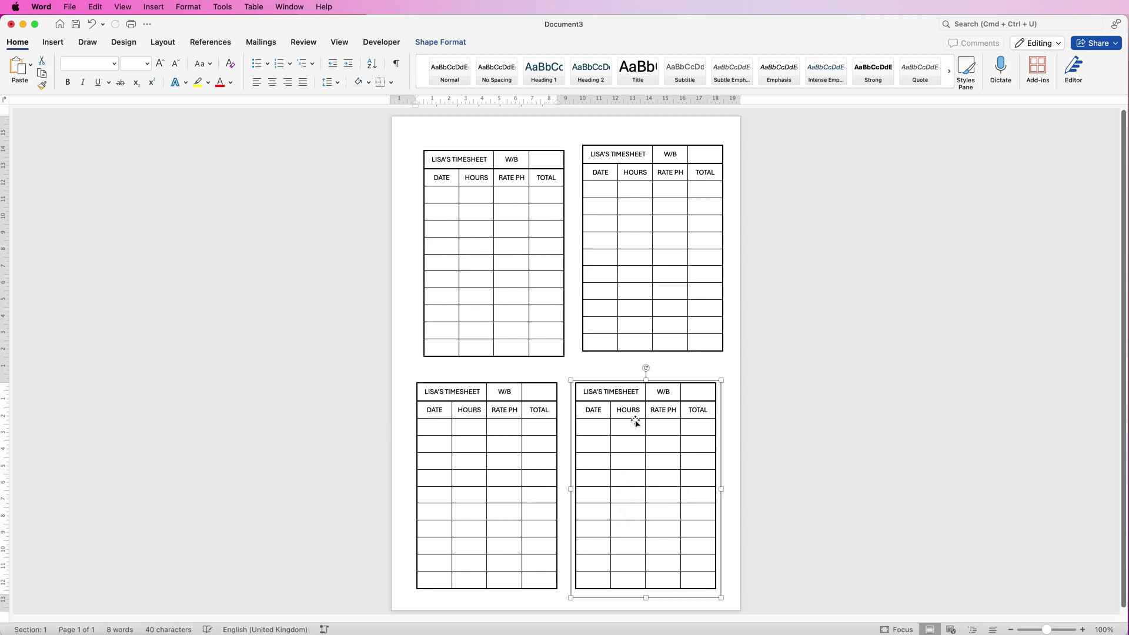
{"action": "left_click_drag", "start_coordinate": [538, 290], "coordinate": [534, 280]}
{"action": "left_click_drag", "start_coordinate": [645, 275], "coordinate": [638, 270]}
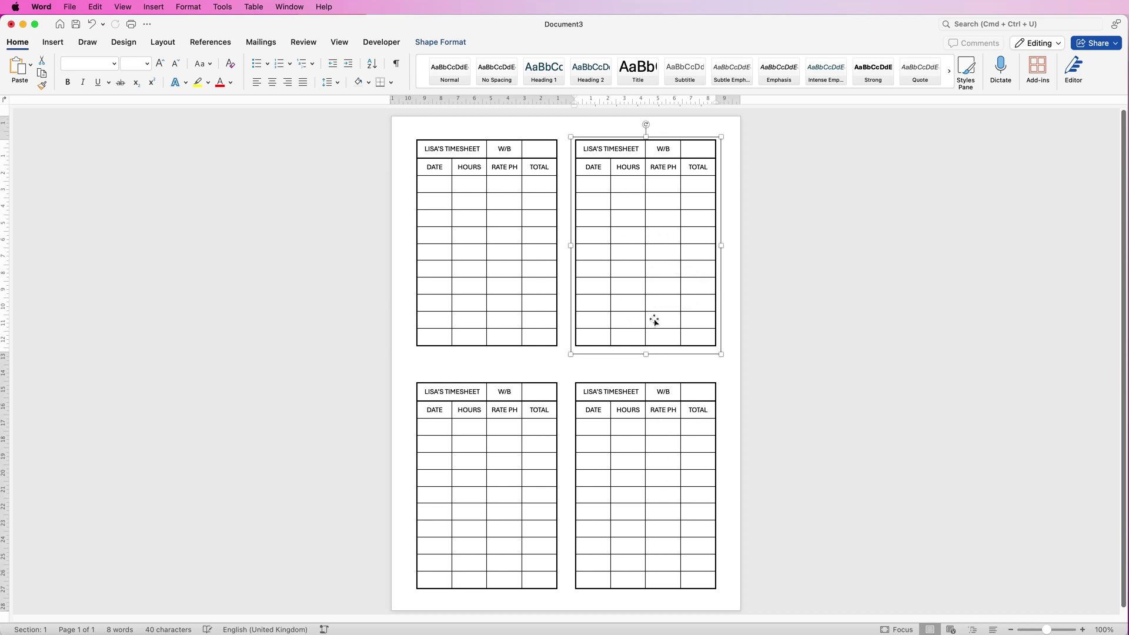
- Align the right-hand tables' right edges and the left-hand tables' left edges
{"action": "left_click", "coordinate": [646, 447], "text": "shift"}
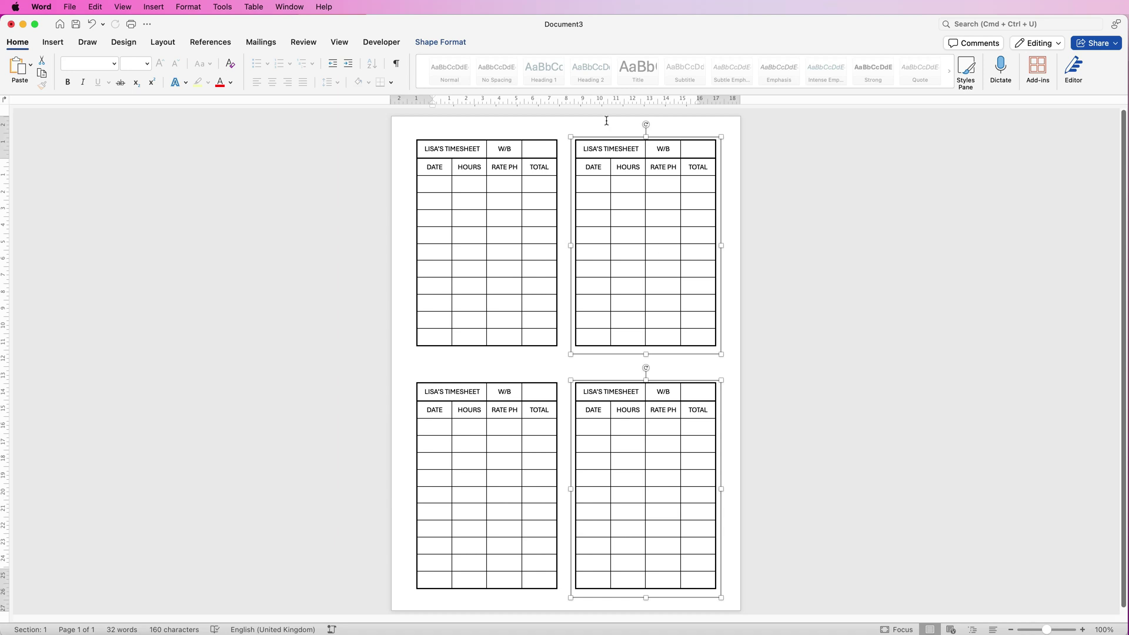
{"action": "left_click", "coordinate": [457, 45]}
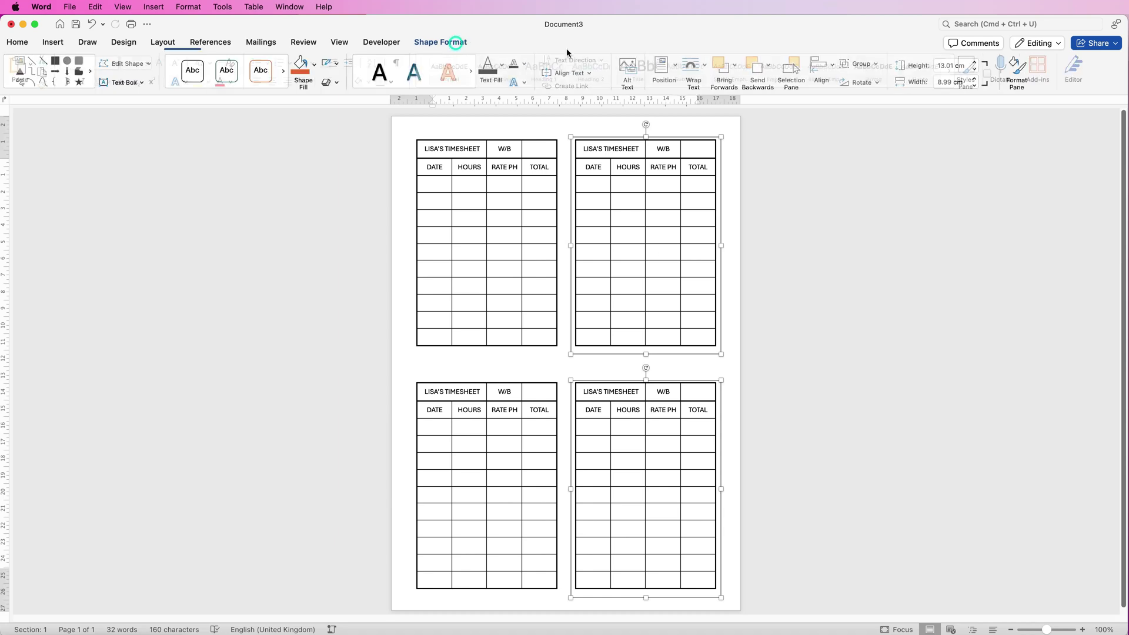
{"action": "left_click", "coordinate": [835, 71]}
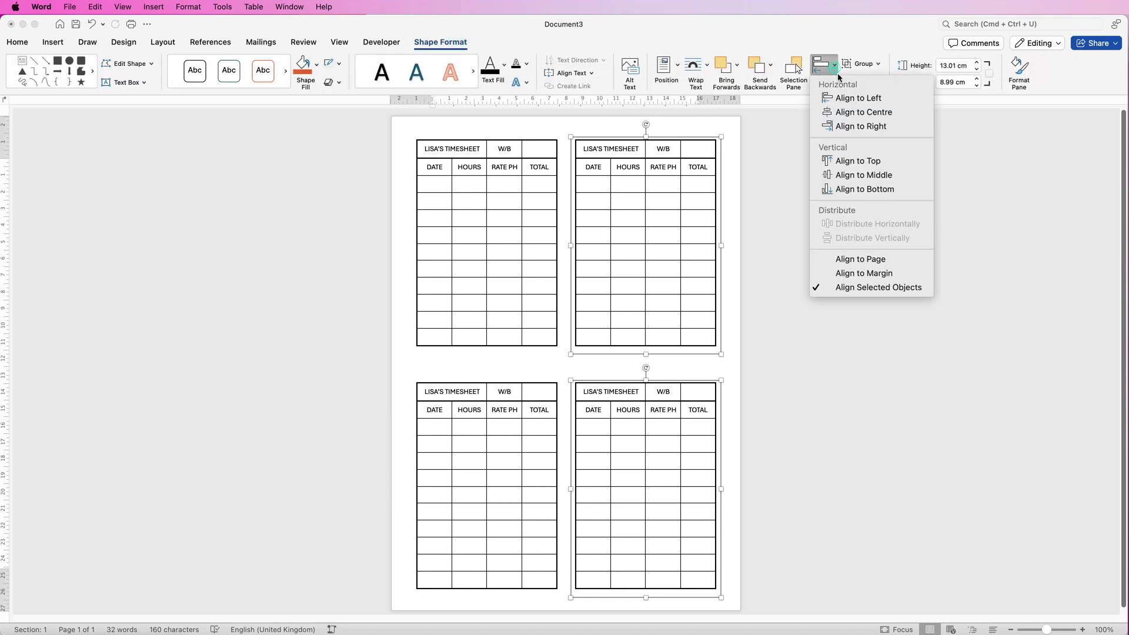
{"action": "left_click", "coordinate": [846, 127]}
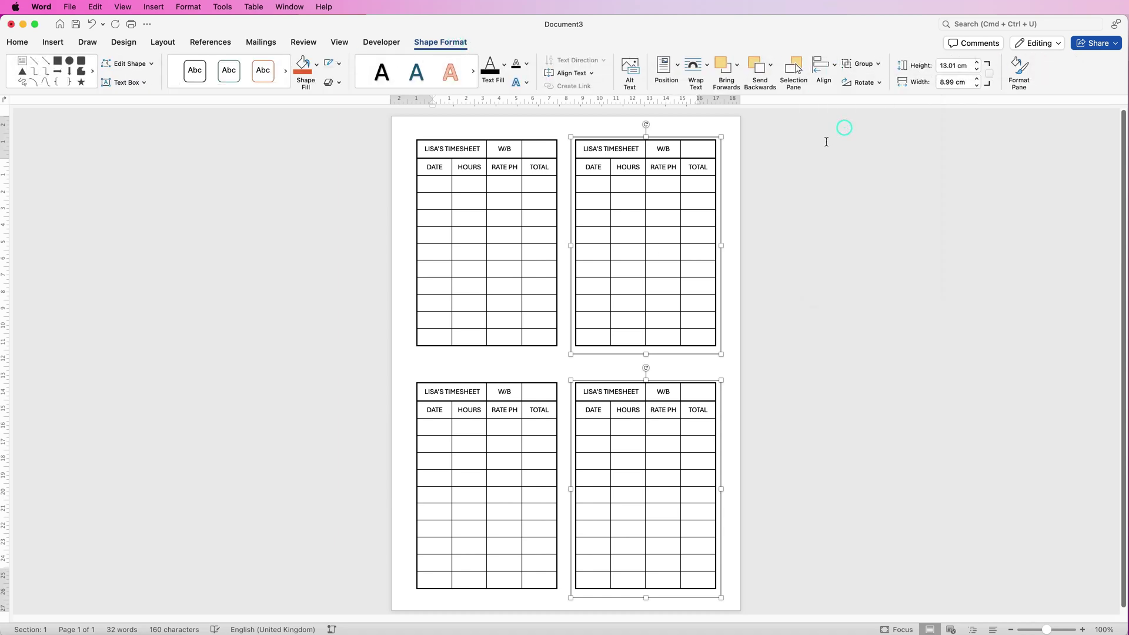
{"action": "left_click", "coordinate": [500, 267]}
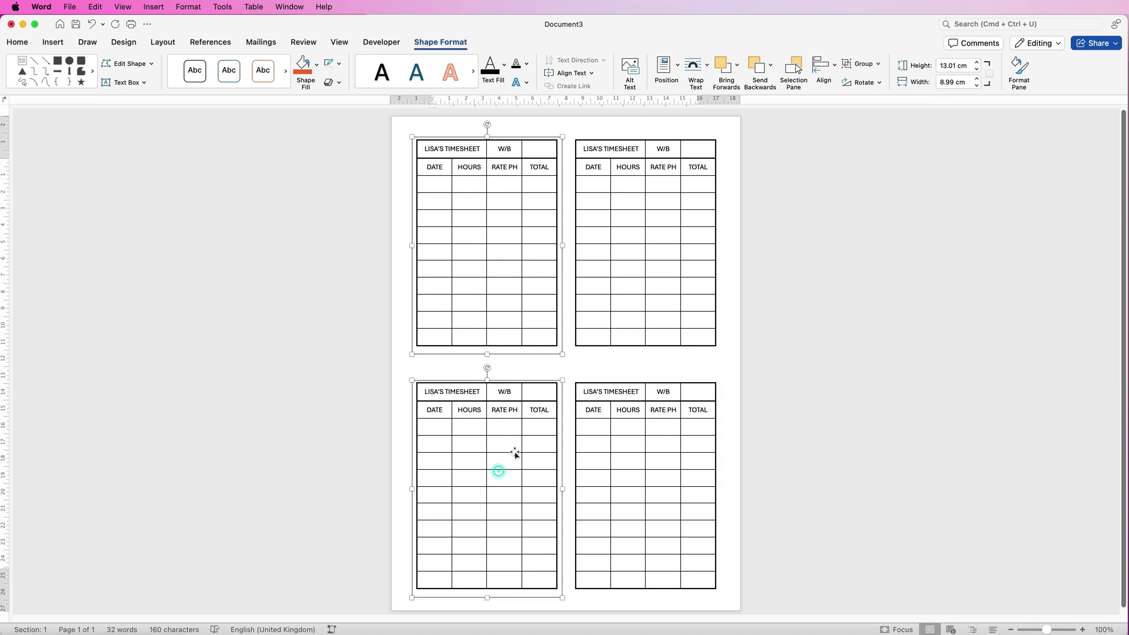
{"action": "left_click", "coordinate": [837, 67]}
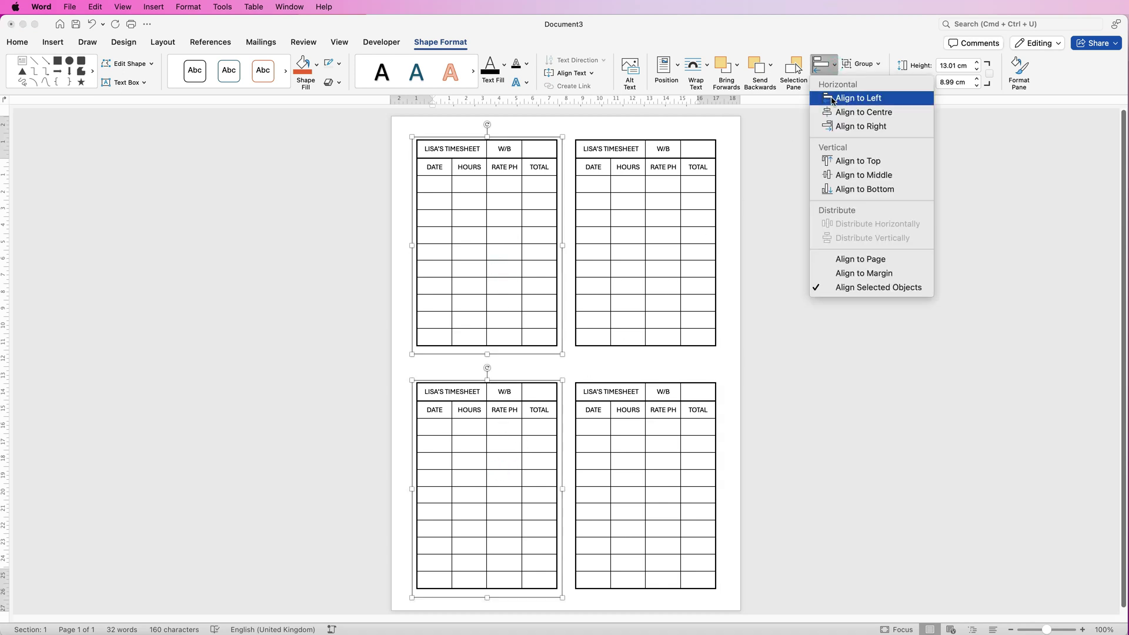
{"action": "left_click", "coordinate": [858, 98]}
- Line up the top two tables, and align the bottom two along their bottom edges
{"action": "left_click", "coordinate": [637, 220]}
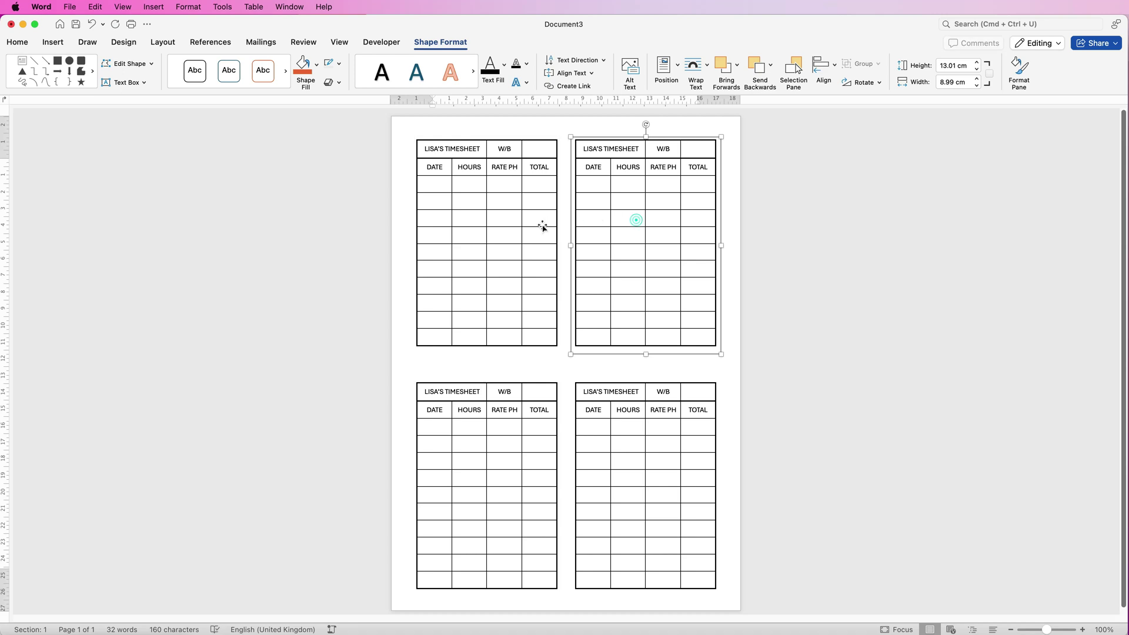
{"action": "left_click", "coordinate": [522, 230], "text": "shift"}
{"action": "left_click", "coordinate": [835, 65]}
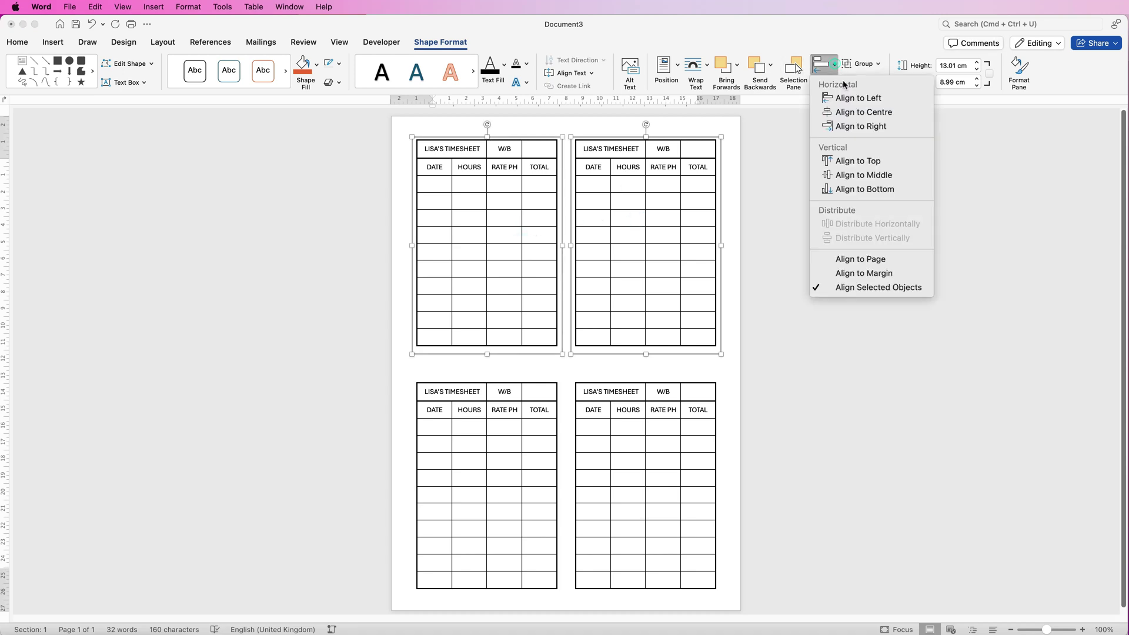
{"action": "left_click", "coordinate": [849, 160]}
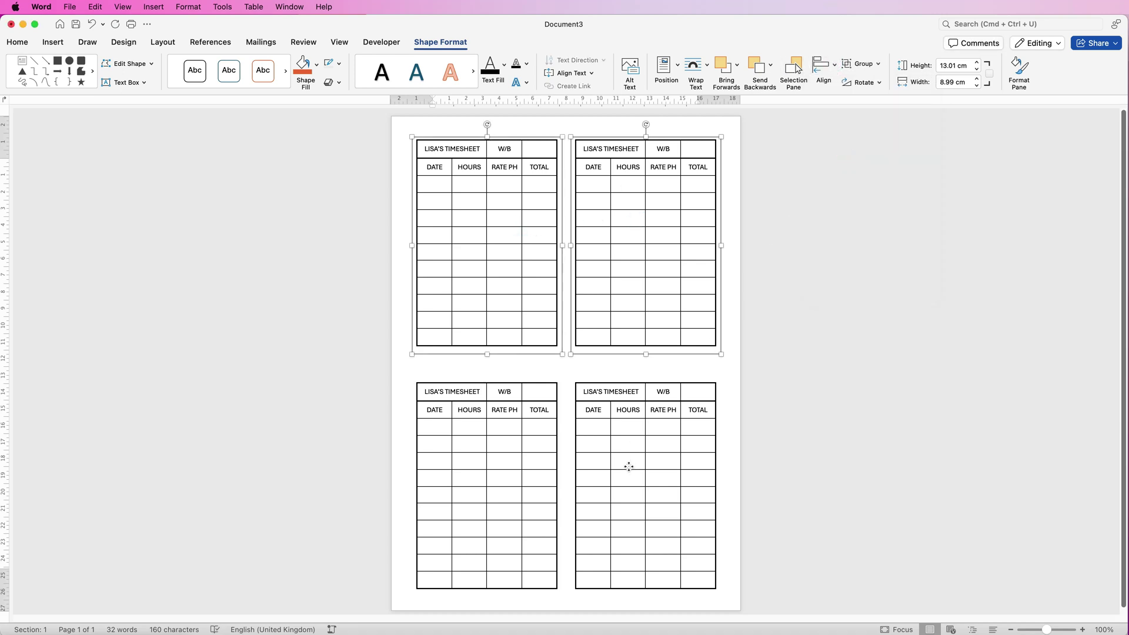
{"action": "left_click", "coordinate": [629, 467]}
{"action": "left_click", "coordinate": [523, 477], "text": "shift"}
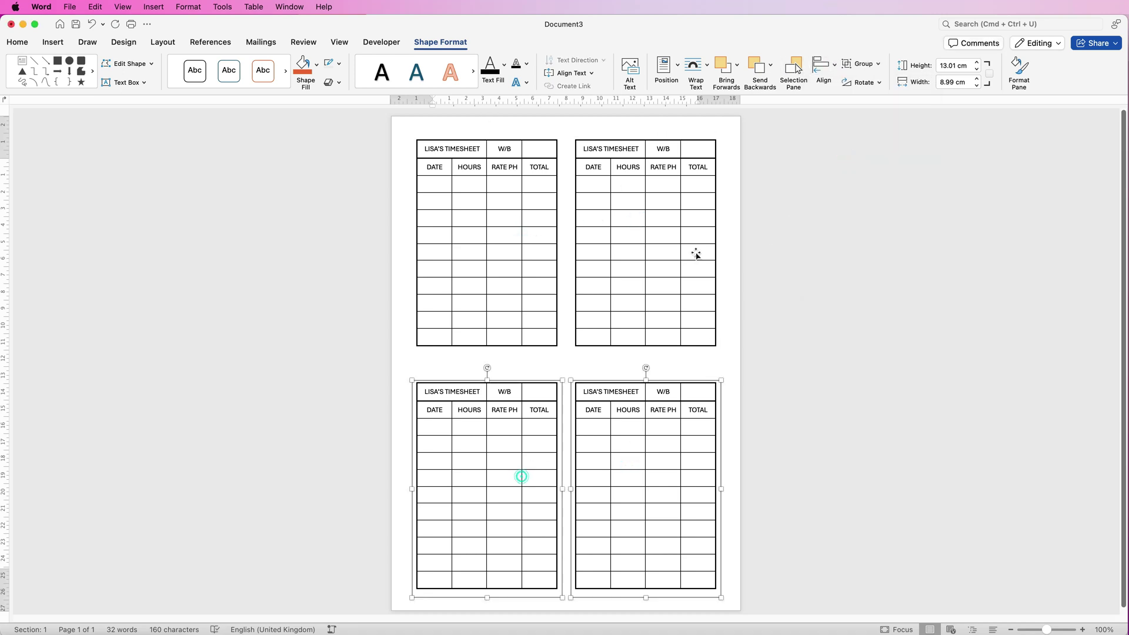
{"action": "left_click", "coordinate": [830, 67]}
{"action": "left_click", "coordinate": [848, 192]}
- Group all four timesheet tables into a single object
{"action": "left_click", "coordinate": [615, 300], "text": "shift"}
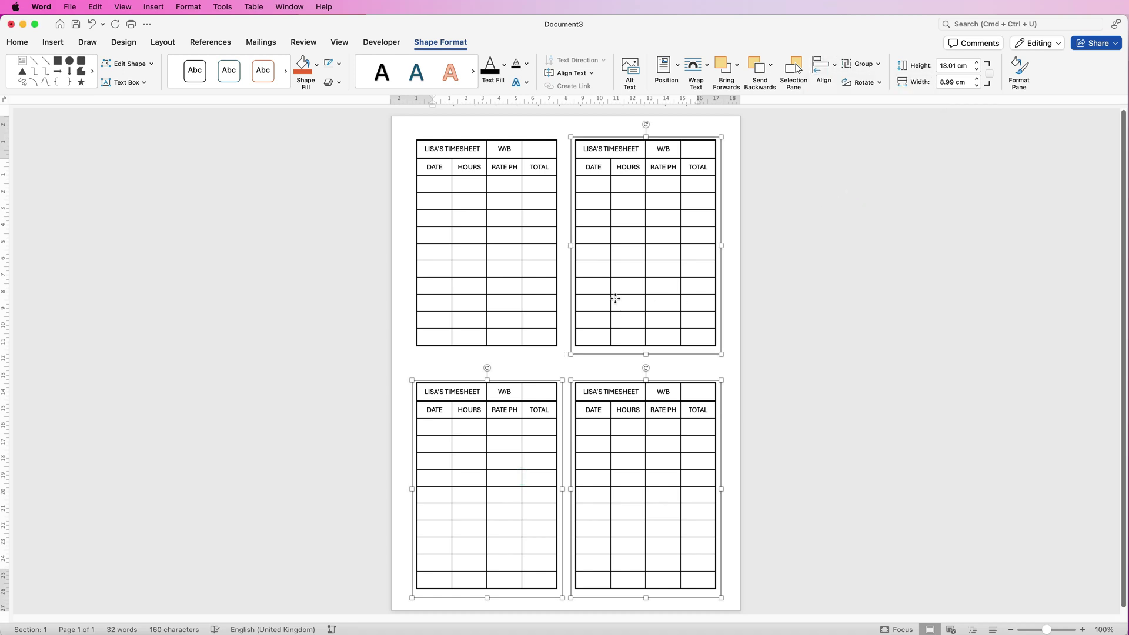
{"action": "left_click", "coordinate": [511, 293], "text": "shift"}
{"action": "left_click", "coordinate": [878, 63]}
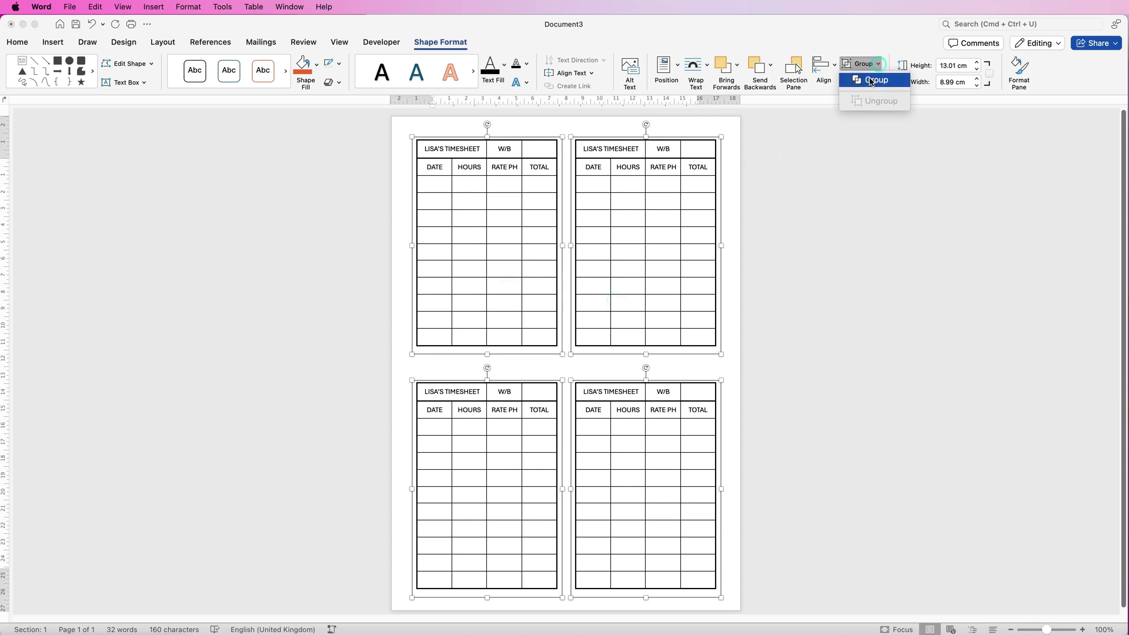
{"action": "left_click", "coordinate": [872, 80]}
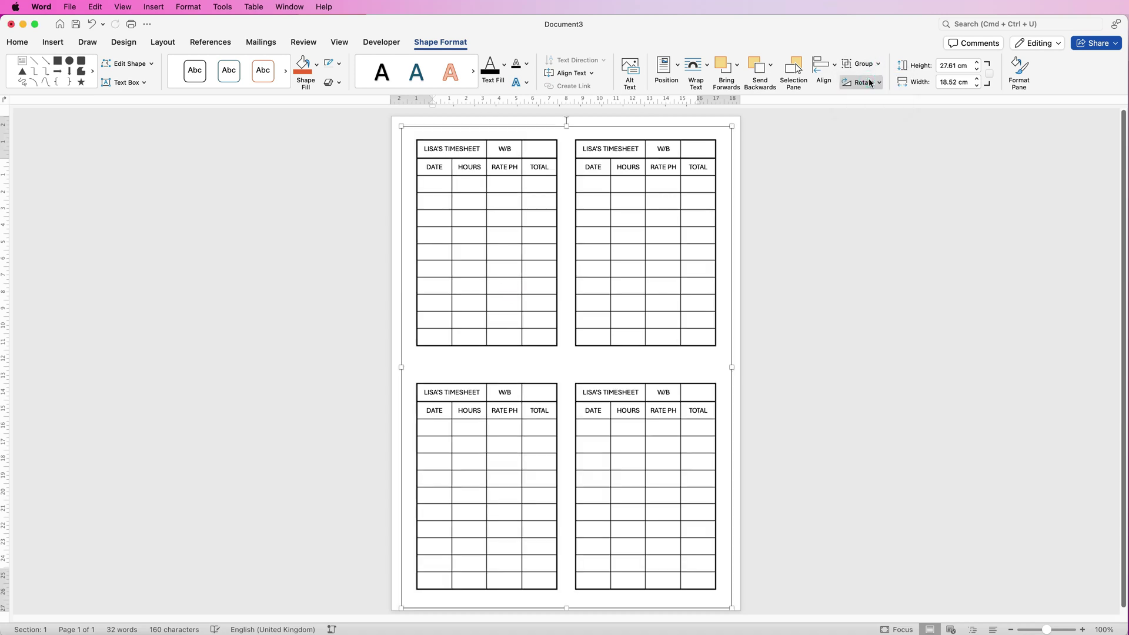
{"action": "mouse_move", "coordinate": [618, 240]}
{"action": "left_mouse_down"}
{"action": "mouse_move", "coordinate": [617, 252]}
{"action": "mouse_move", "coordinate": [623, 237]}
{"action": "left_mouse_up"}
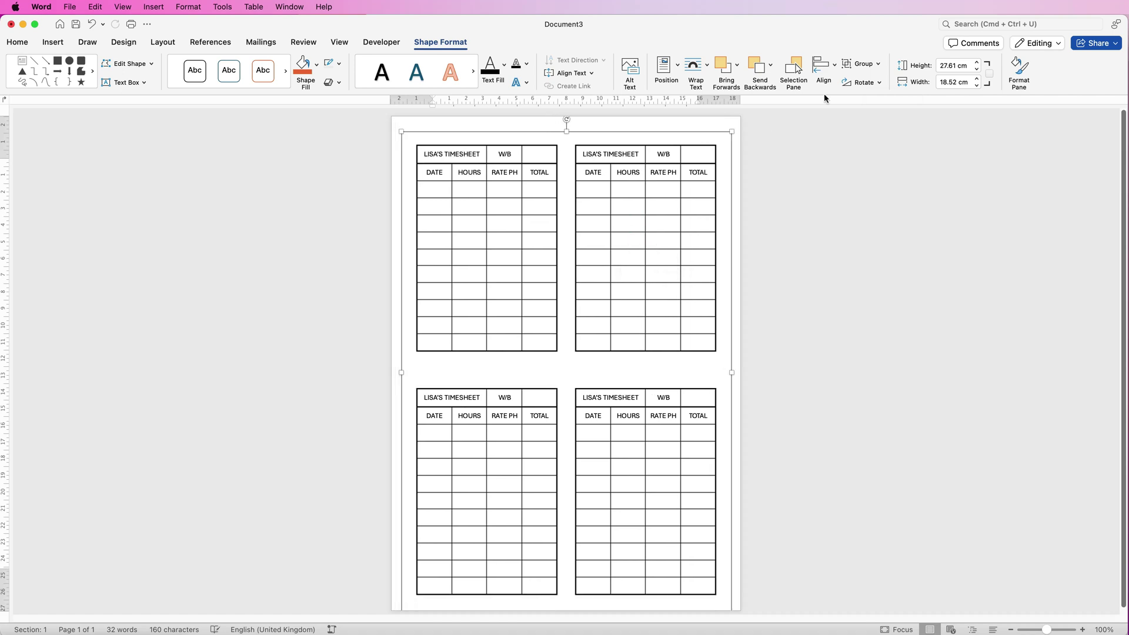
- Centre the grouped tables both horizontally and vertically on the page
{"action": "left_click", "coordinate": [836, 66]}
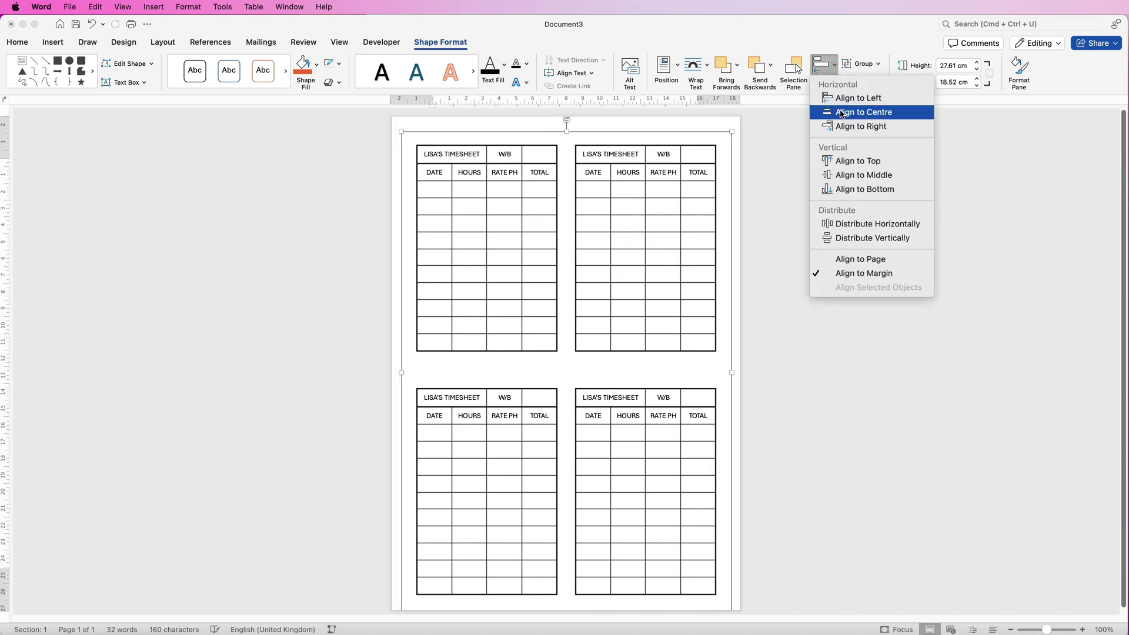
{"action": "left_click", "coordinate": [841, 112]}
{"action": "left_click", "coordinate": [836, 72]}
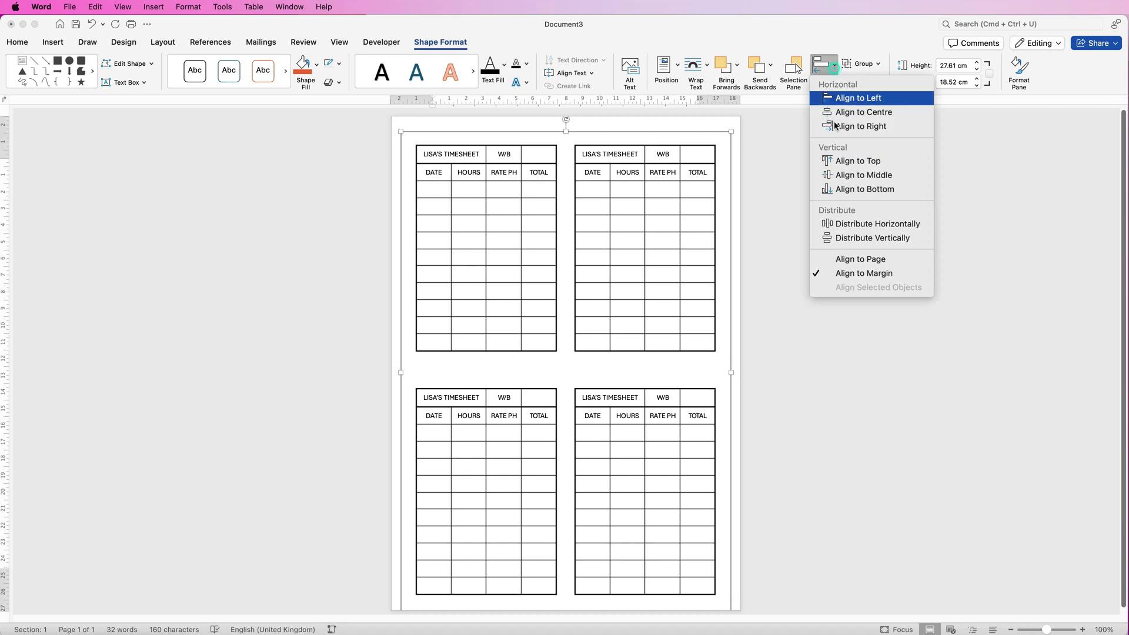
{"action": "left_click", "coordinate": [835, 174]}
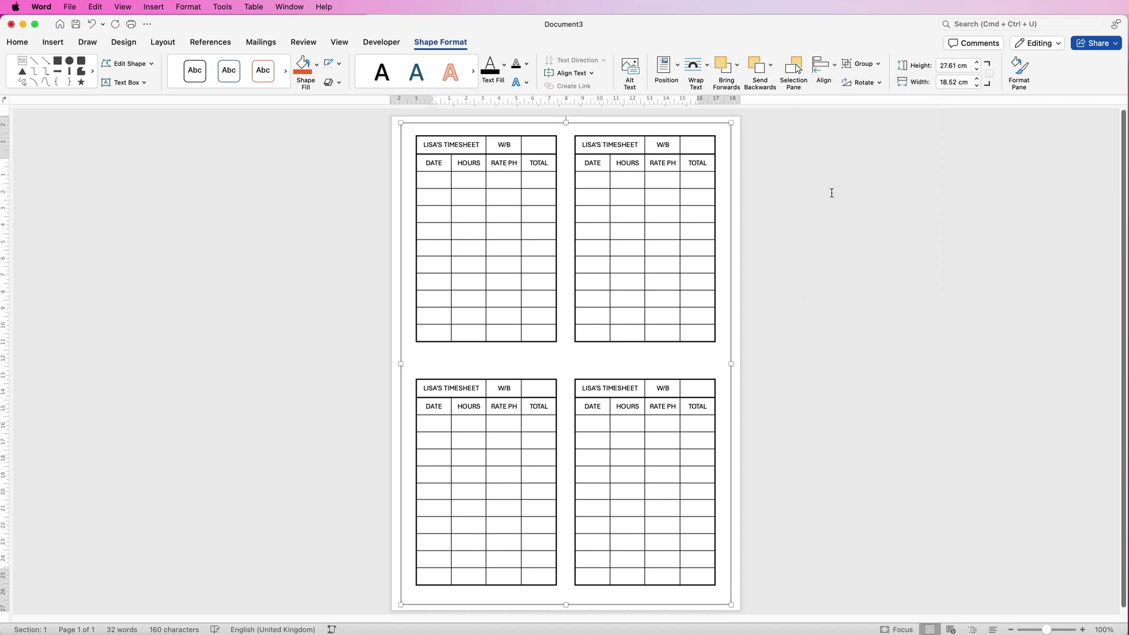
- Nudge the grouped block of four timesheets a little lower, then deselect it
{"action": "left_click", "coordinate": [802, 321]}
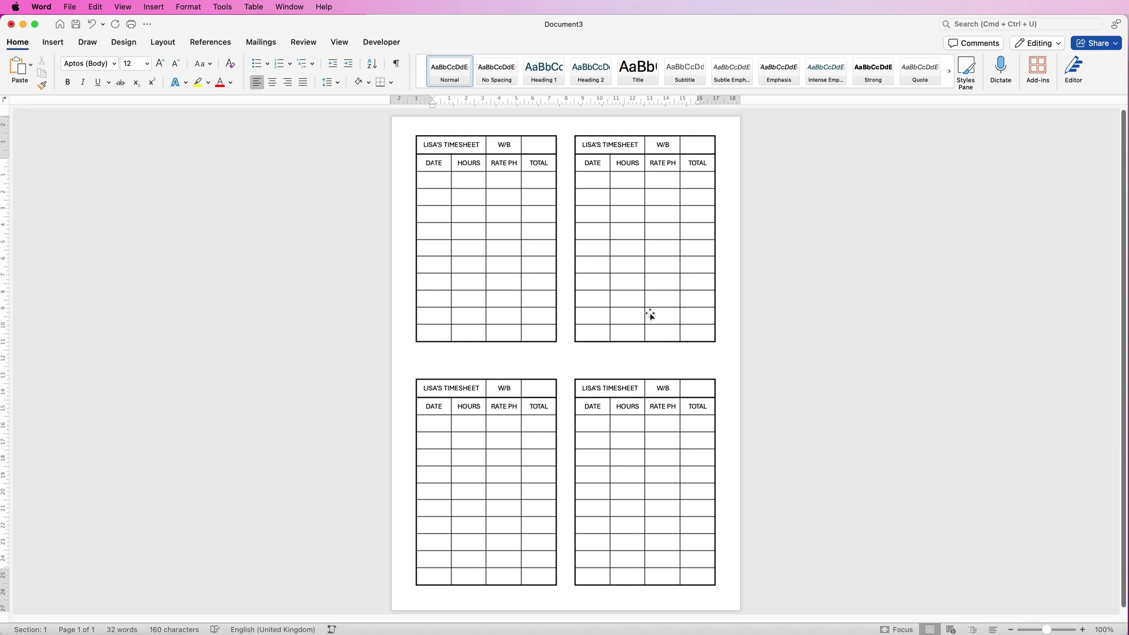
{"action": "left_click", "coordinate": [644, 276]}
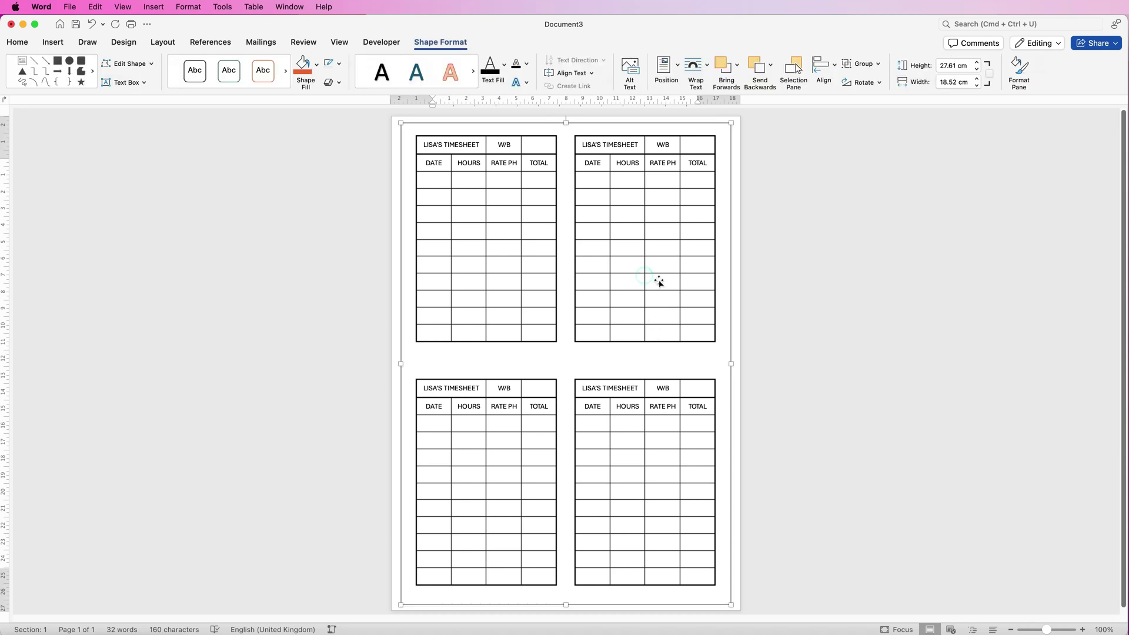
{"action": "left_click_drag", "start_coordinate": [659, 282], "coordinate": [663, 285]}
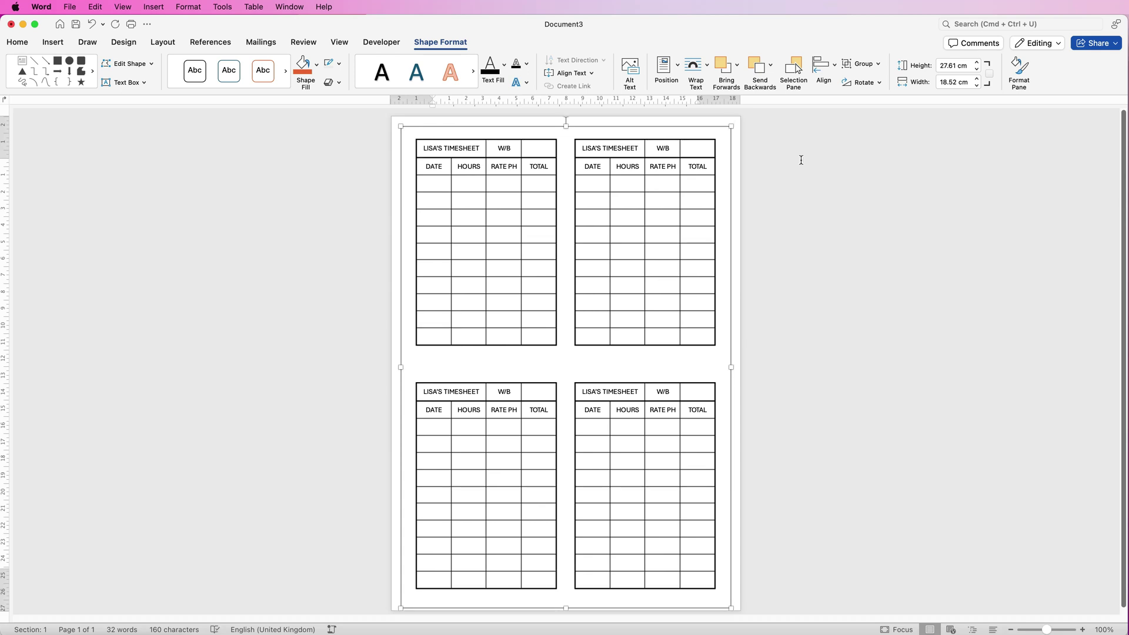
{"action": "left_click", "coordinate": [818, 268]}
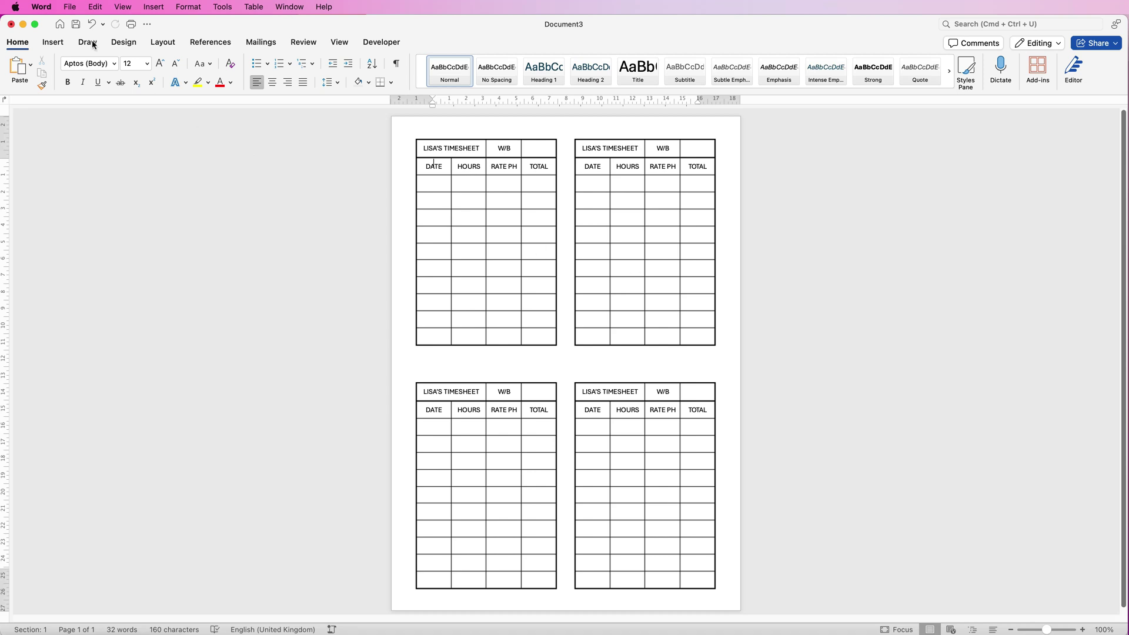
- Save the page as 'Timesheet' in Word Document (.docx) format in the PATREON folder
{"action": "left_click", "coordinate": [70, 7]}
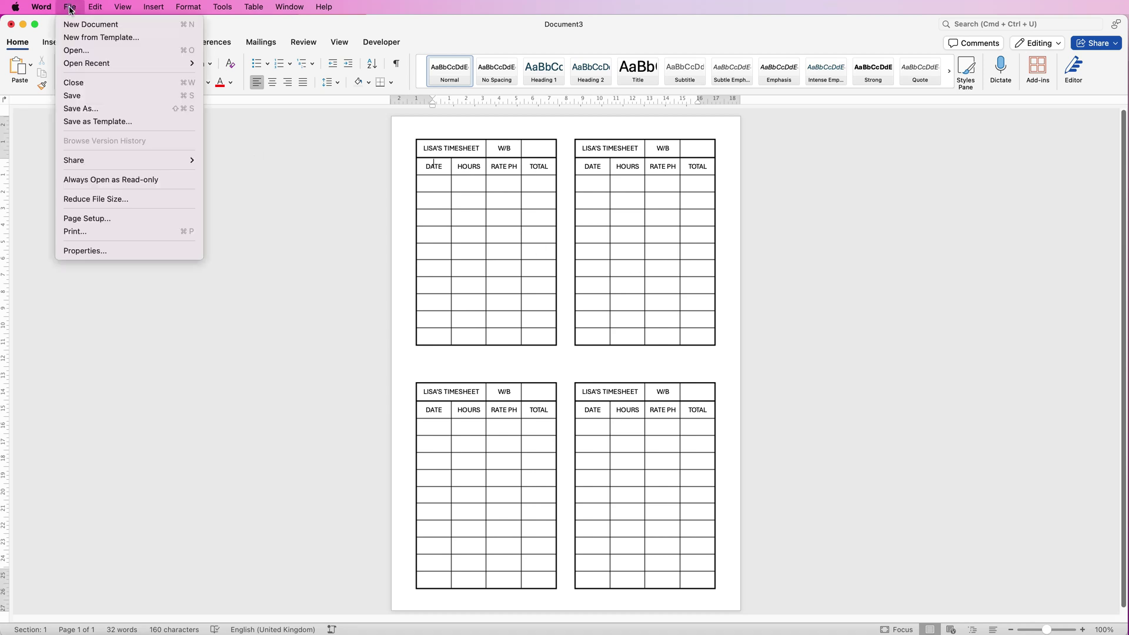
{"action": "left_click", "coordinate": [81, 108]}
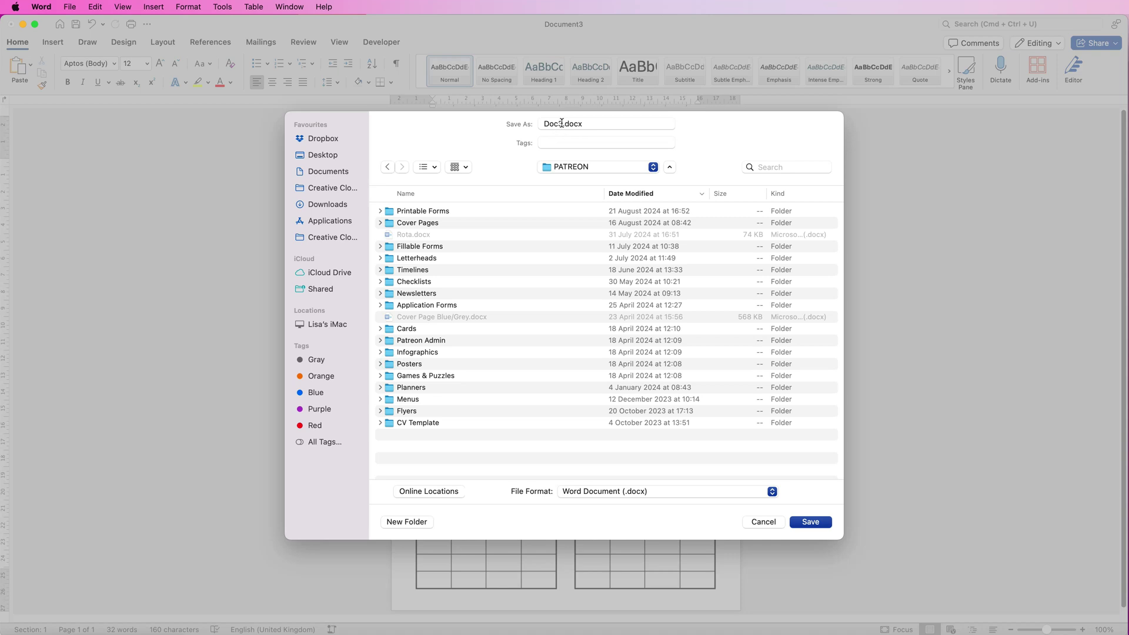
{"action": "left_click", "coordinate": [562, 122]}
{"action": "double_click", "coordinate": [561, 122]}
{"action": "type", "text": "Timeli"}
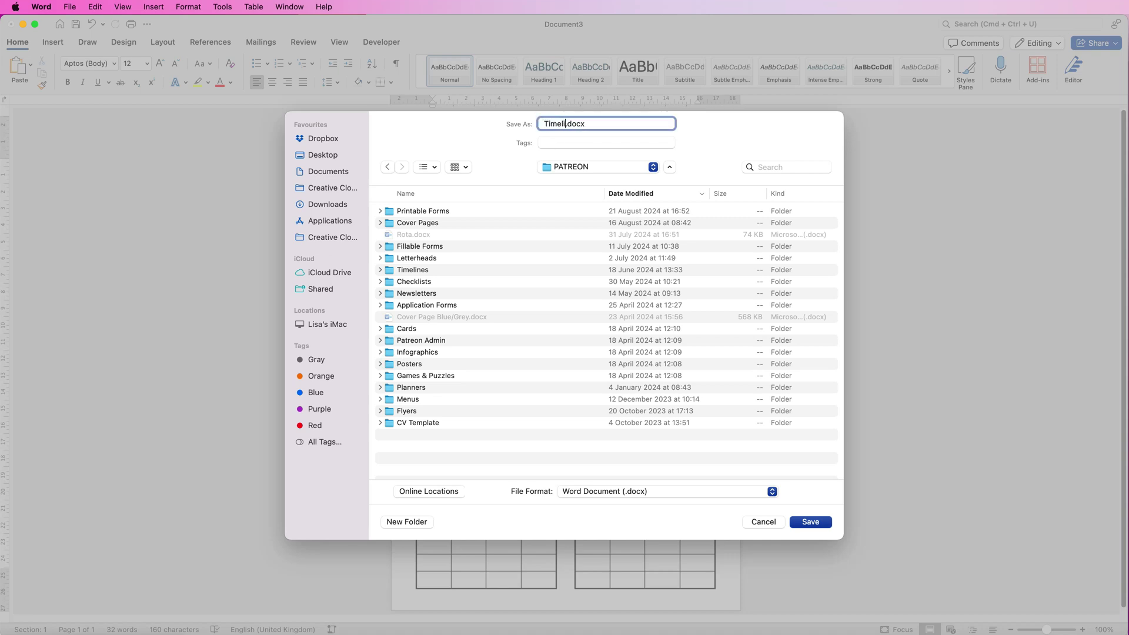
{"action": "key", "text": "BackSpace"}
{"action": "key", "text": "BackSpace"}
{"action": "type", "text": "sheet"}
{"action": "left_click", "coordinate": [656, 494]}
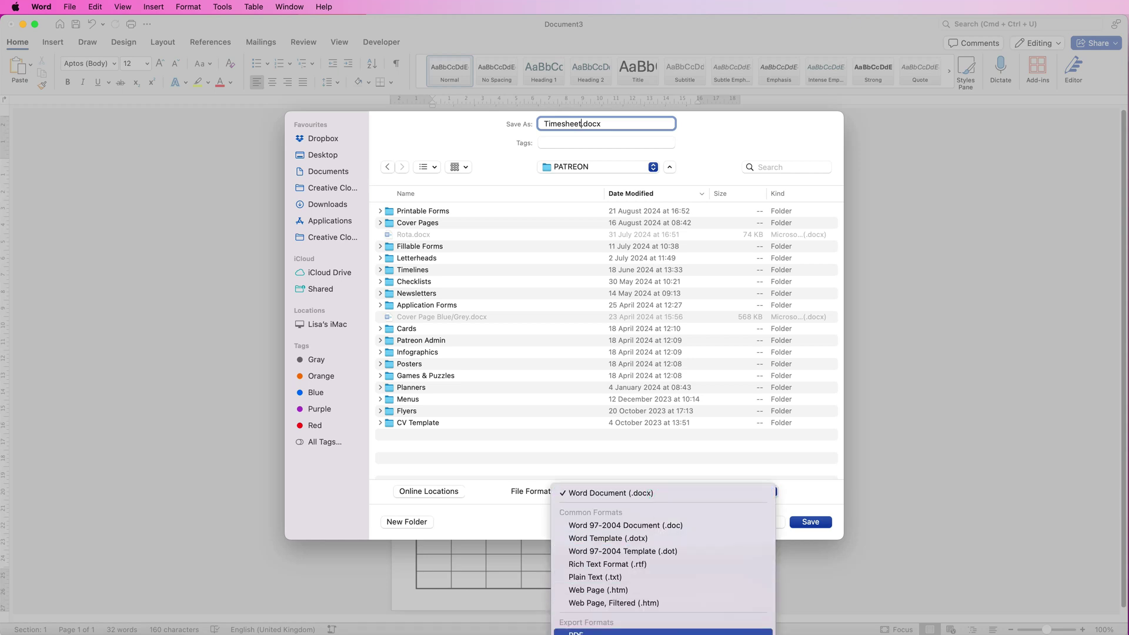
{"action": "left_click", "coordinate": [809, 522]}
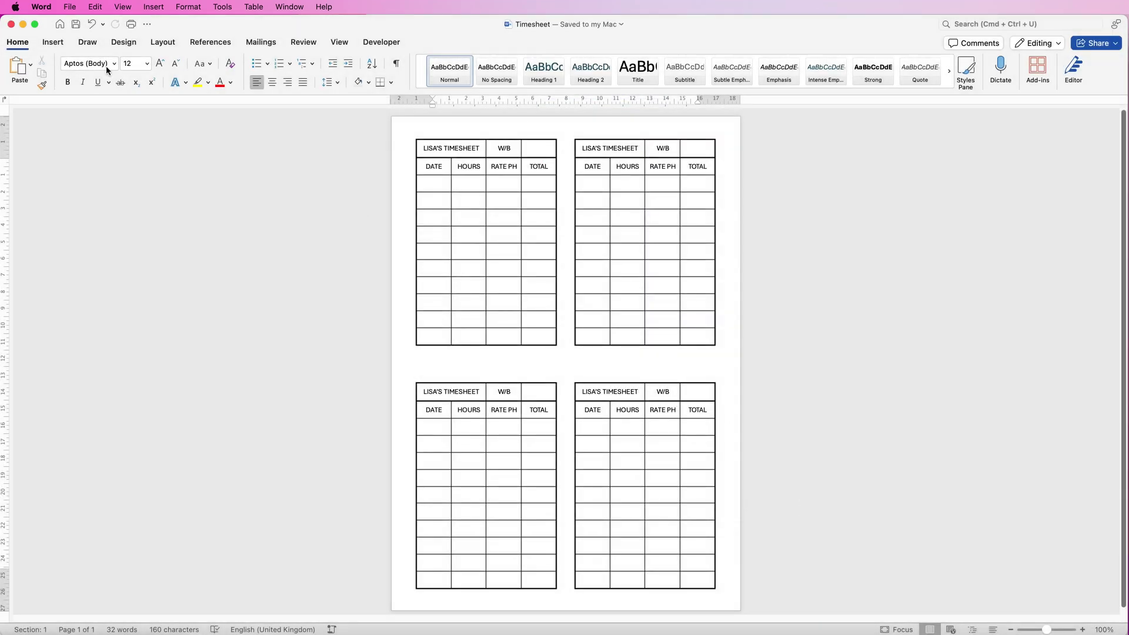
- Save a copy as the Word template Timesheet.dotx in the Templates folder
{"action": "left_click", "coordinate": [69, 7]}
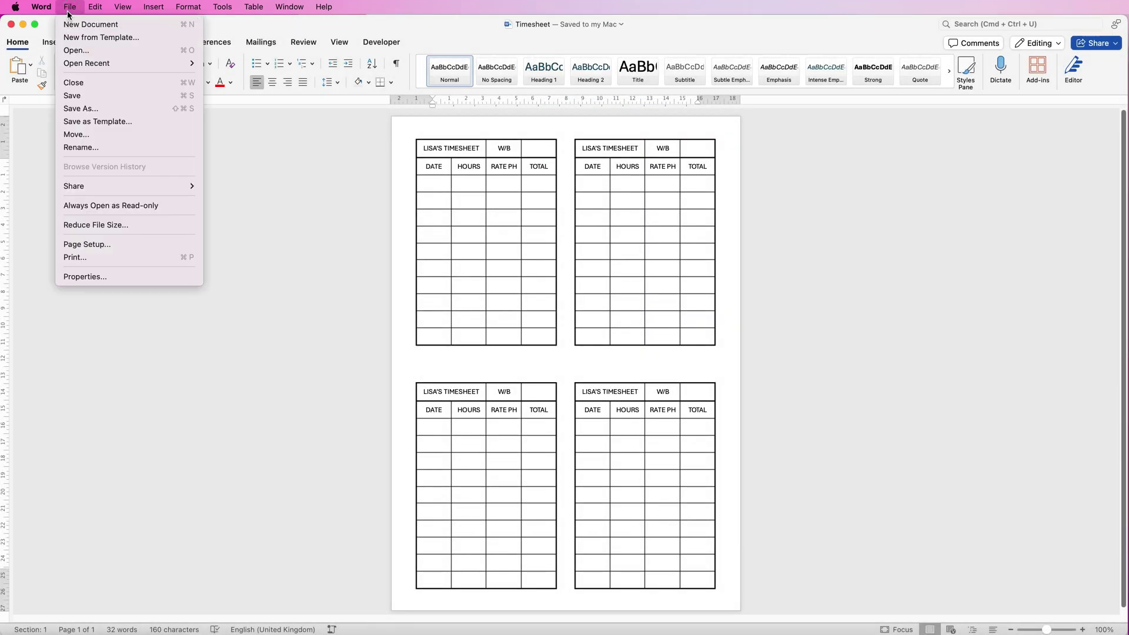
{"action": "left_click", "coordinate": [85, 122]}
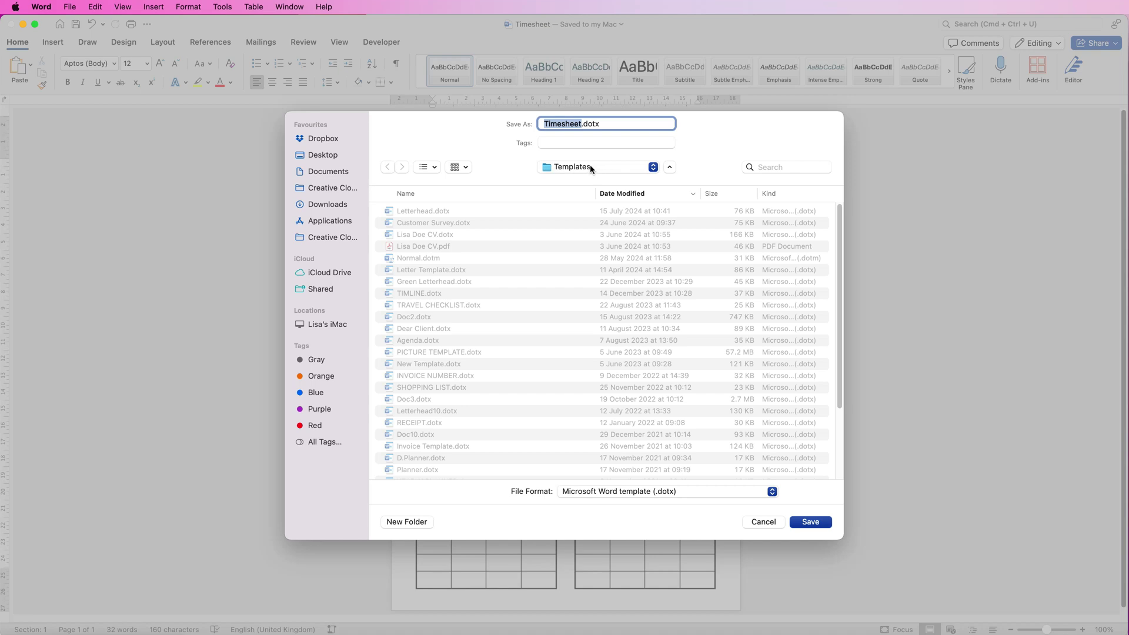
{"action": "left_click", "coordinate": [685, 492]}
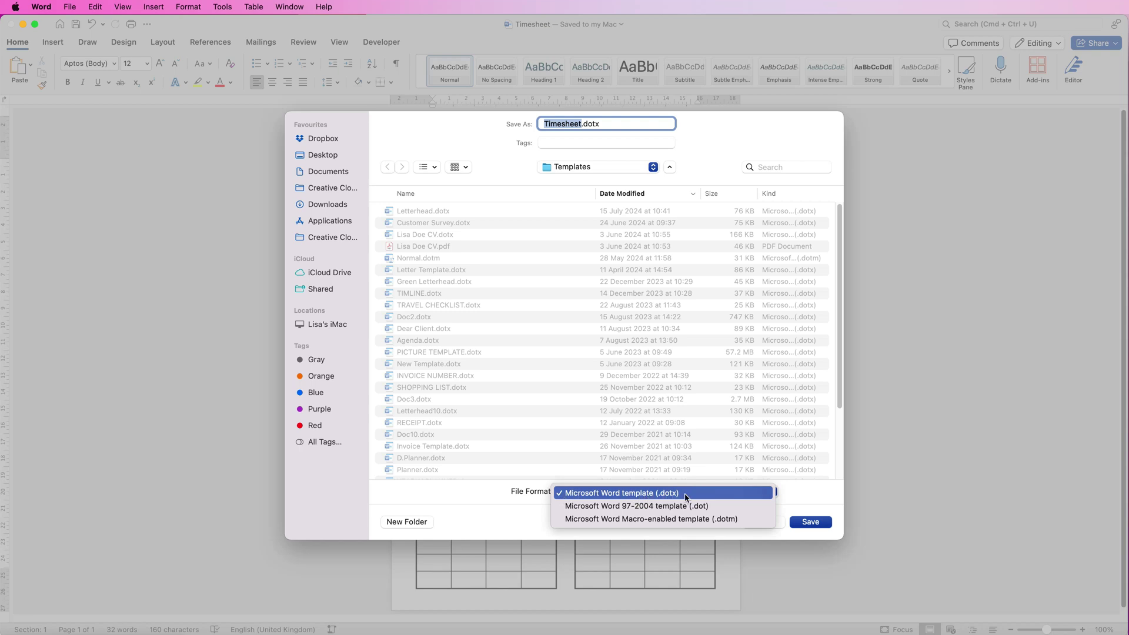
{"action": "left_click", "coordinate": [702, 497]}
{"action": "left_click", "coordinate": [814, 523]}
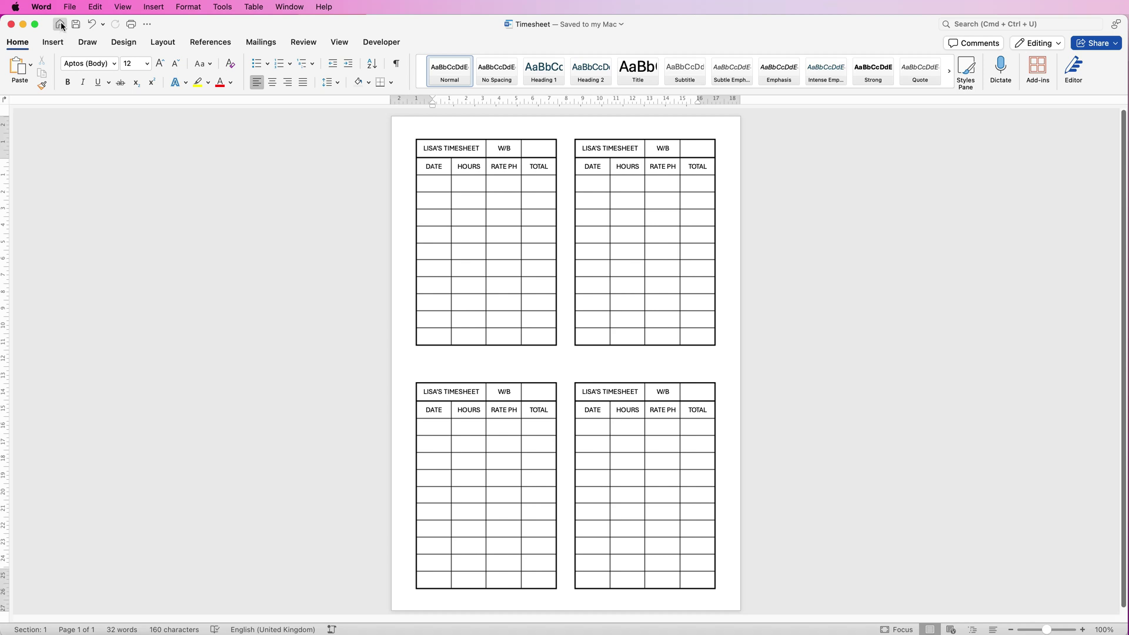
{"action": "left_click", "coordinate": [61, 24]}
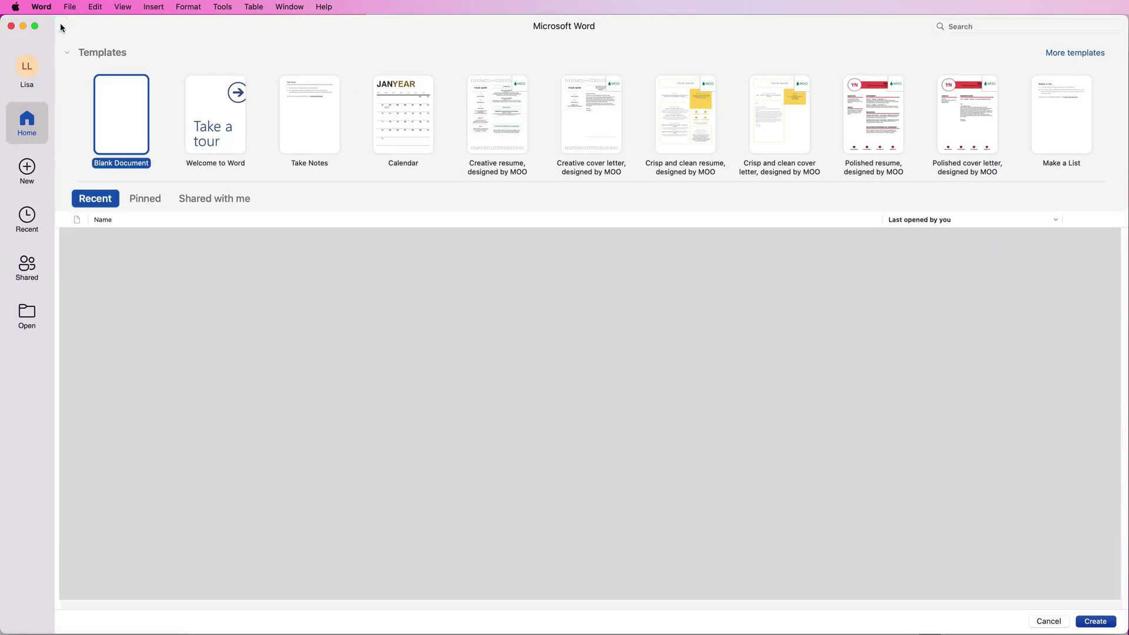
{"action": "left_click", "coordinate": [1093, 53]}
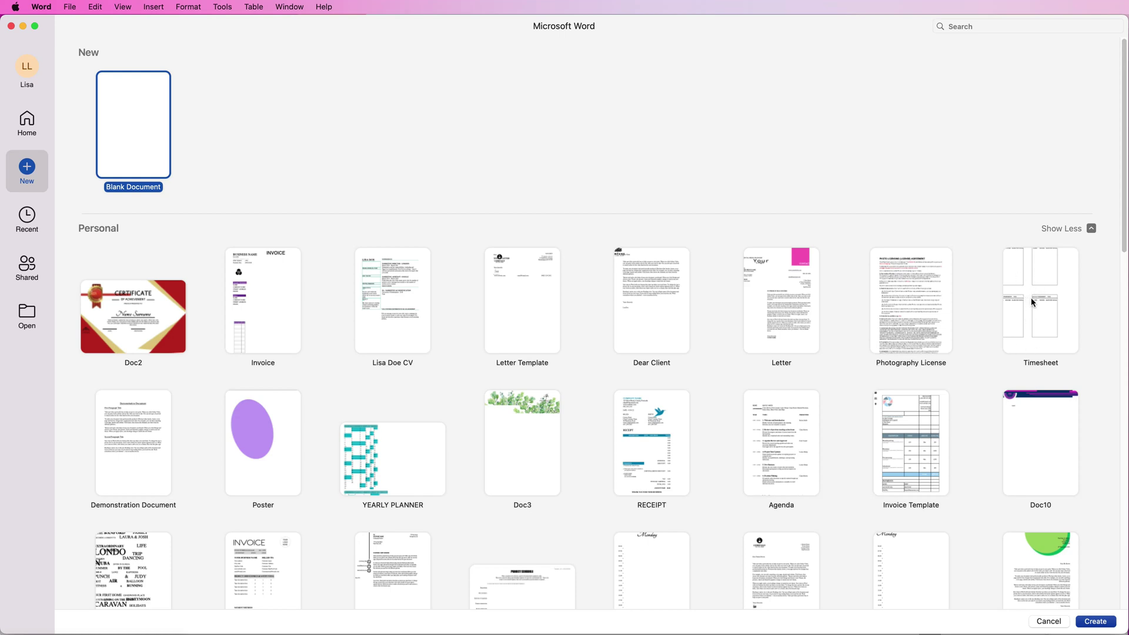
{"action": "left_click", "coordinate": [1050, 622]}
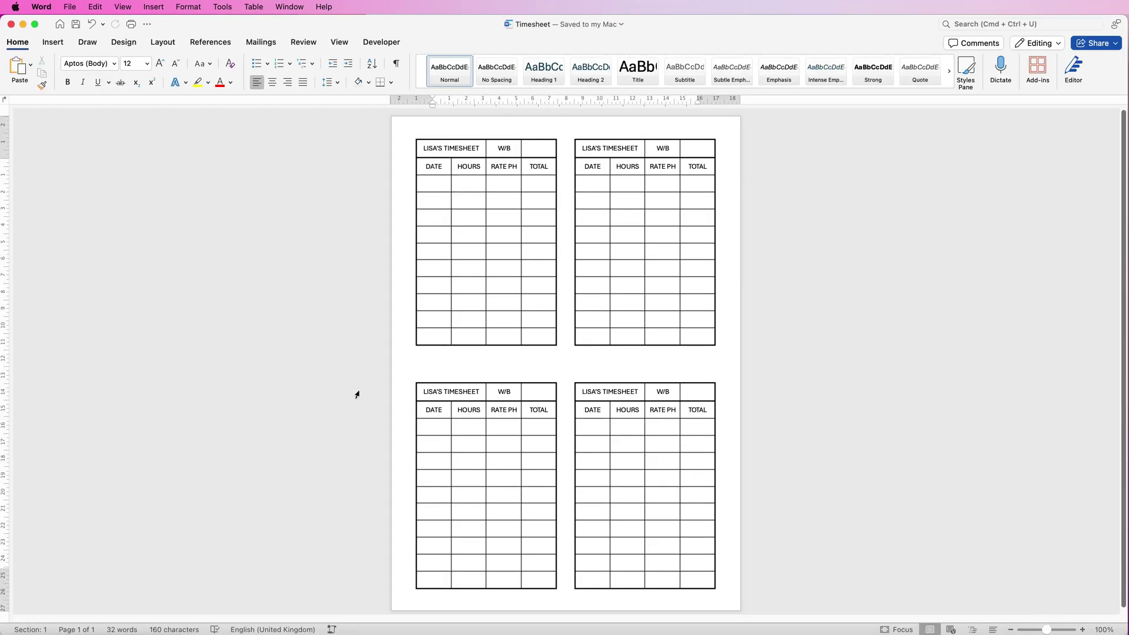